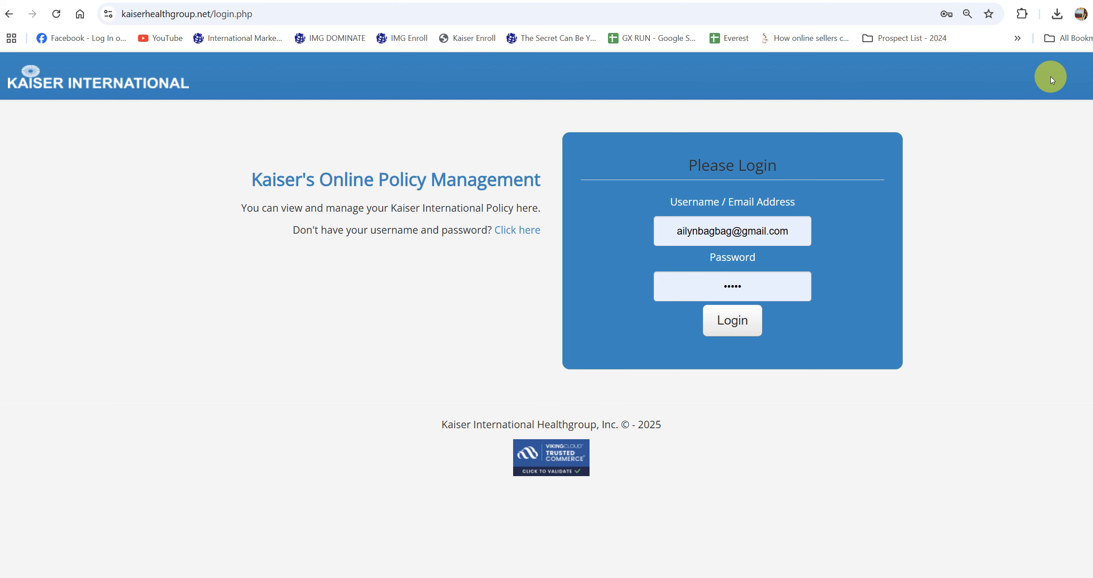
- Log in to Kaiser Online Policy Management with the prefilled username and password
{"action": "left_click", "coordinate": [720, 319]}
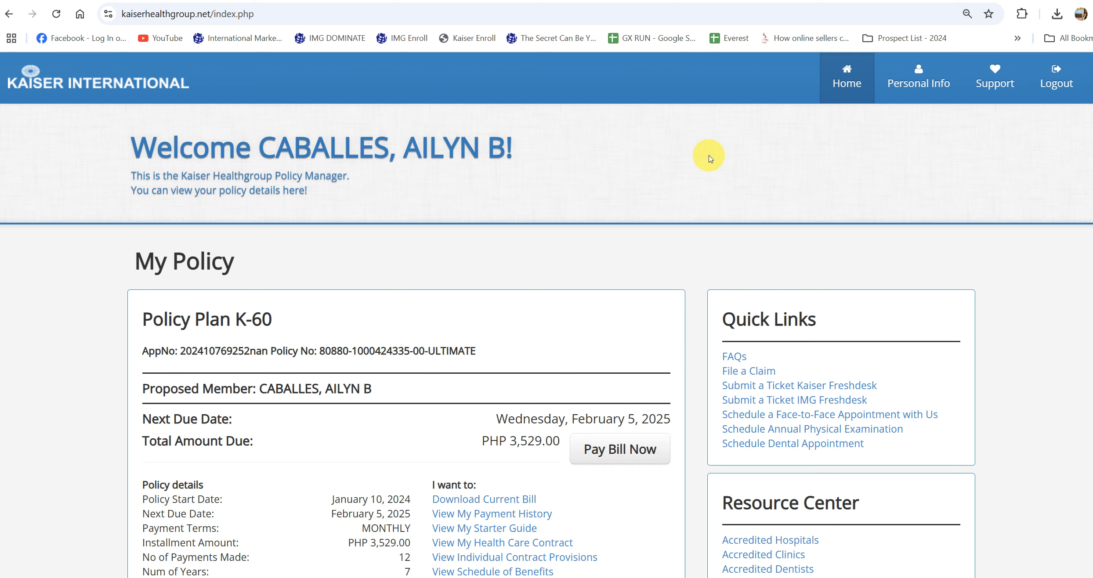
- Scroll down to the PHP 3,529.00 Total Amount Due and briefly highlight the Pay Bill Now button
{"action": "scroll", "coordinate": [711, 158], "scroll_direction": "down", "scroll_amount": 1}
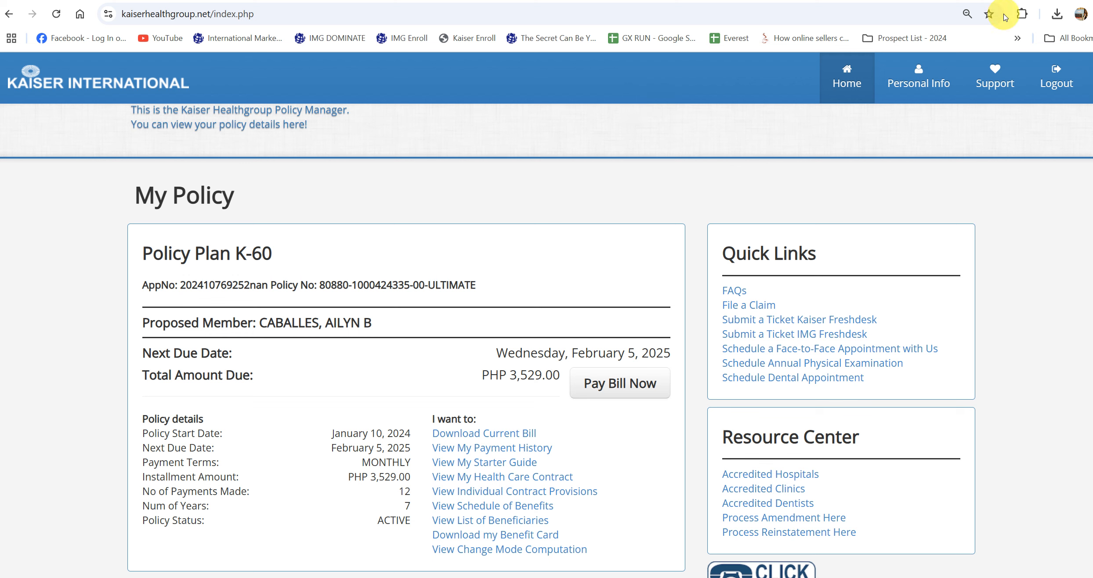
{"action": "left_click_drag", "start_coordinate": [564, 363], "coordinate": [676, 405]}
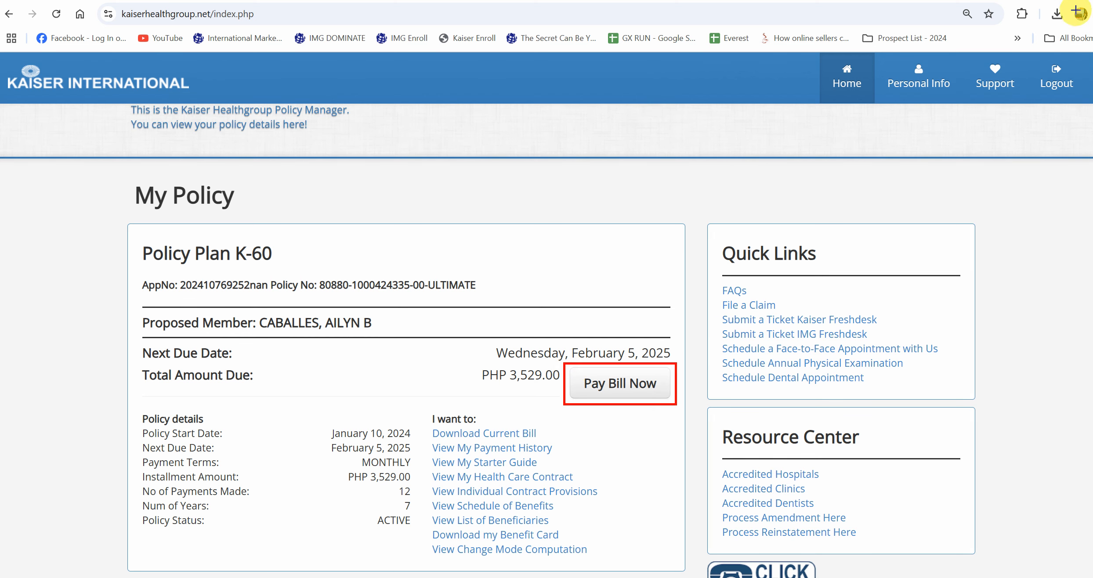
{"action": "key", "text": "Escape"}
- Start paying the PHP 3,529.00 bill and open the BDO Bills Payment option
{"action": "left_click", "coordinate": [668, 388]}
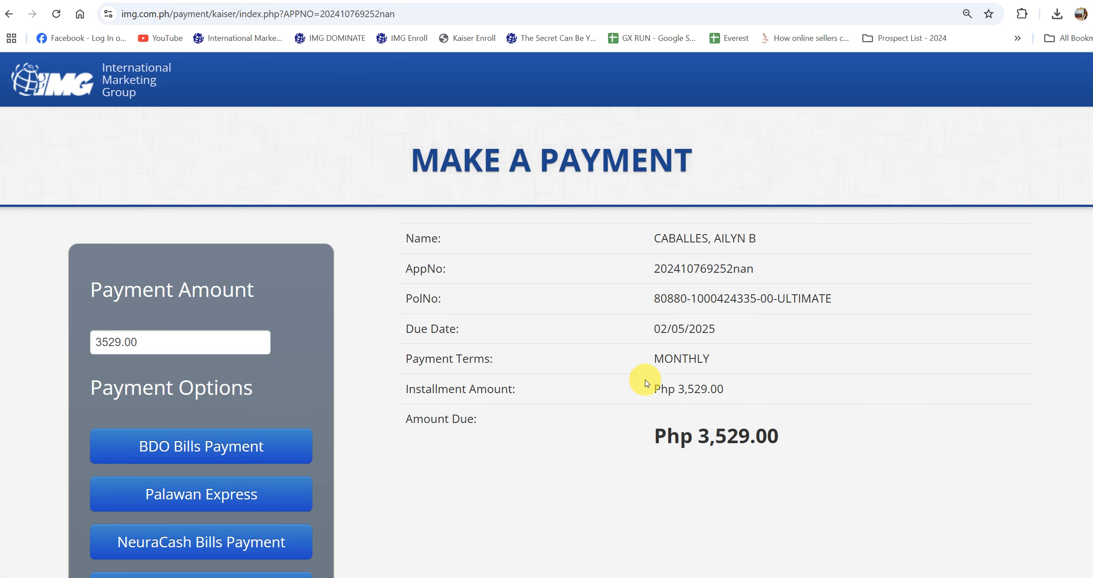
{"action": "scroll", "coordinate": [647, 382], "scroll_direction": "down", "scroll_amount": 3}
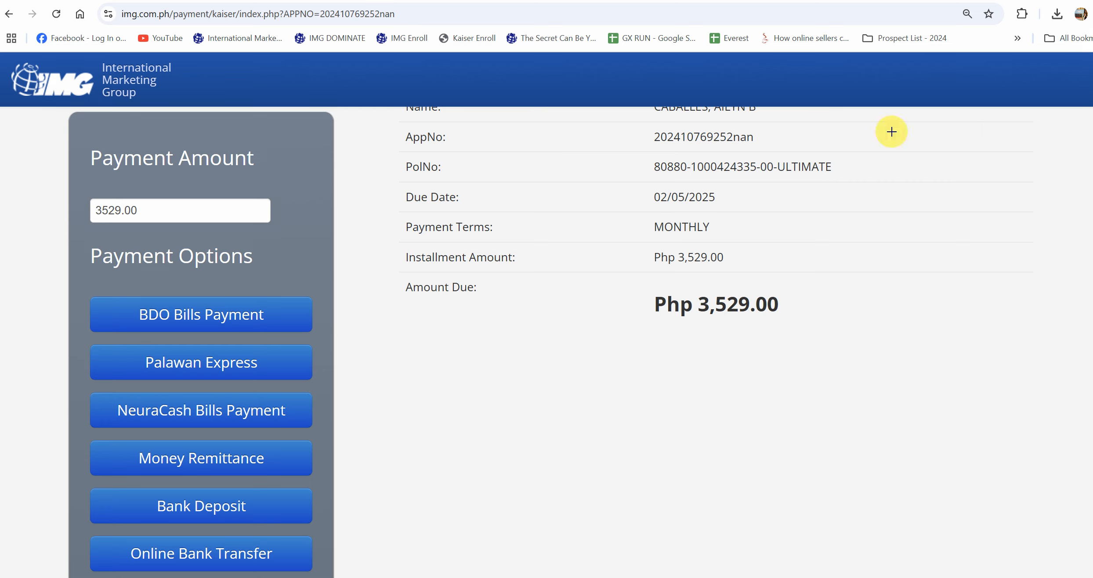
{"action": "mouse_move", "coordinate": [129, 292]}
{"action": "left_mouse_down"}
{"action": "mouse_move", "coordinate": [193, 323]}
{"action": "mouse_move", "coordinate": [282, 336]}
{"action": "left_mouse_up"}
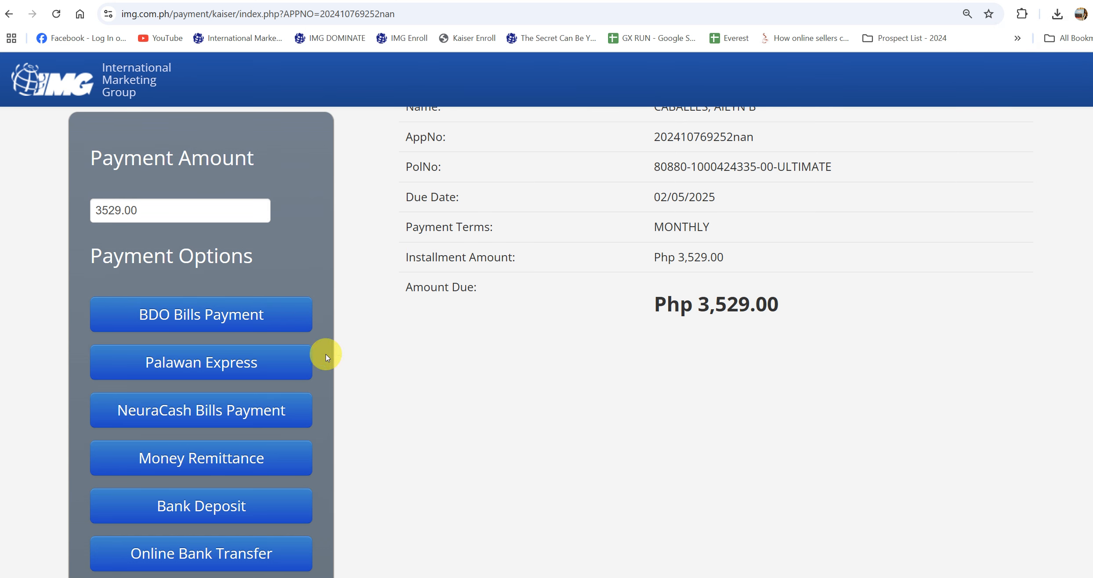
{"action": "left_click", "coordinate": [288, 319]}
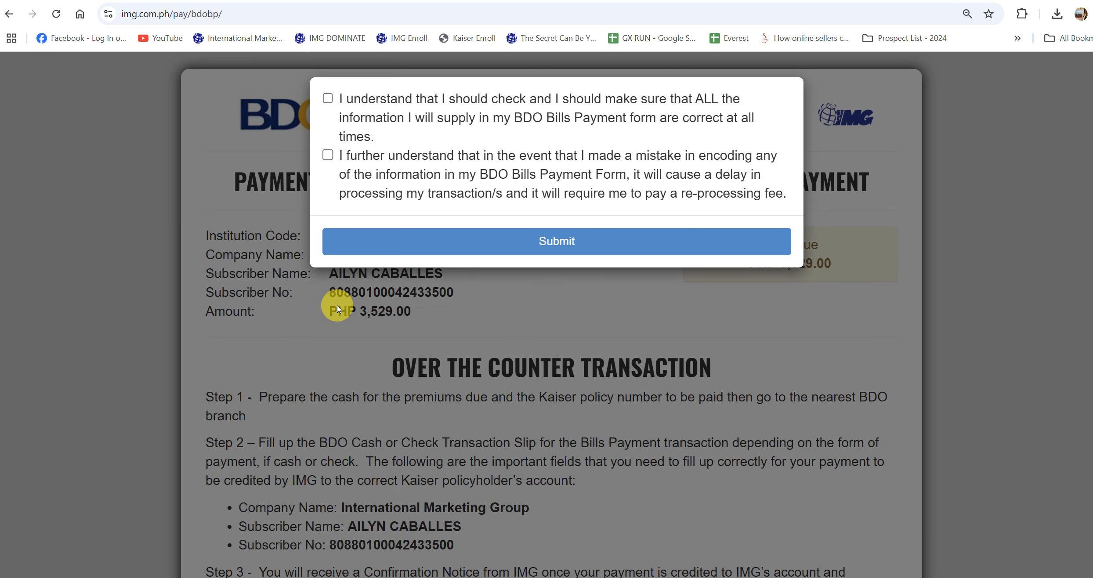
- Highlight both acknowledgement statements and the confirm step, then tick the first statement
{"action": "mouse_move", "coordinate": [309, 86]}
{"action": "left_mouse_down"}
{"action": "mouse_move", "coordinate": [327, 175]}
{"action": "mouse_move", "coordinate": [338, 176]}
{"action": "left_mouse_up"}
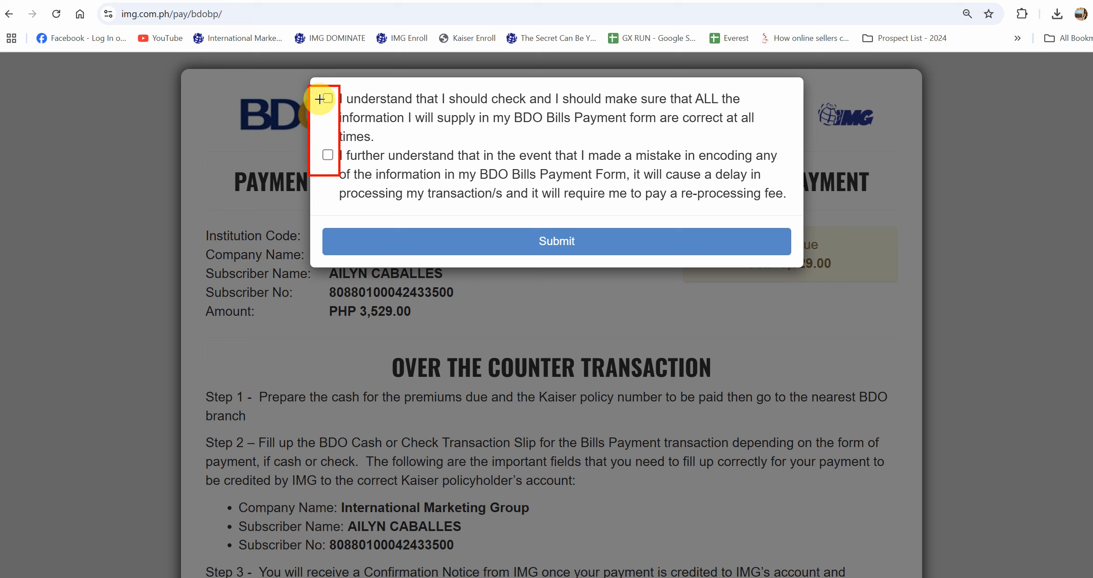
{"action": "mouse_move", "coordinate": [501, 214]}
{"action": "left_mouse_down"}
{"action": "mouse_move", "coordinate": [567, 255]}
{"action": "mouse_move", "coordinate": [608, 263]}
{"action": "left_mouse_up"}
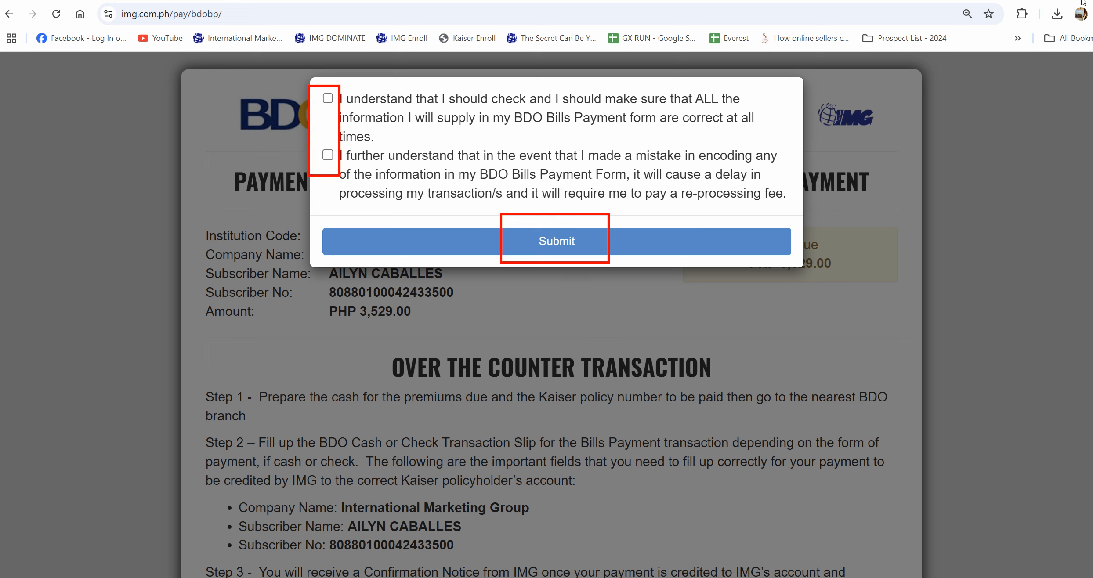
{"action": "left_click", "coordinate": [328, 98]}
- Tick the second acknowledgement, submit, and select the Institution Code through Amount rows beside the notes
{"action": "left_click", "coordinate": [352, 174]}
{"action": "left_click", "coordinate": [505, 237]}
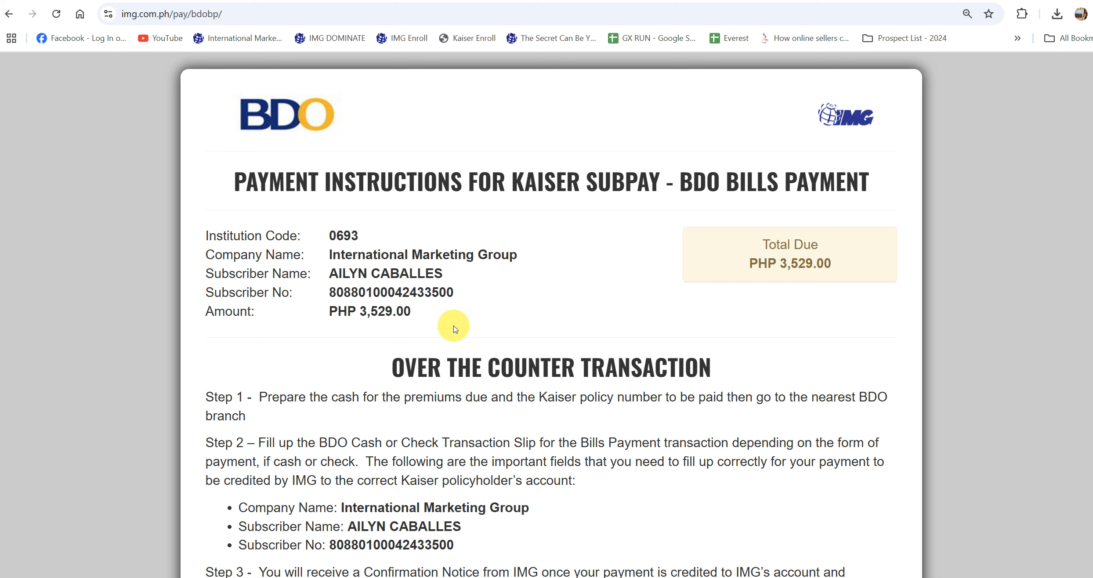
{"action": "left_click_drag", "start_coordinate": [440, 313], "coordinate": [200, 235]}
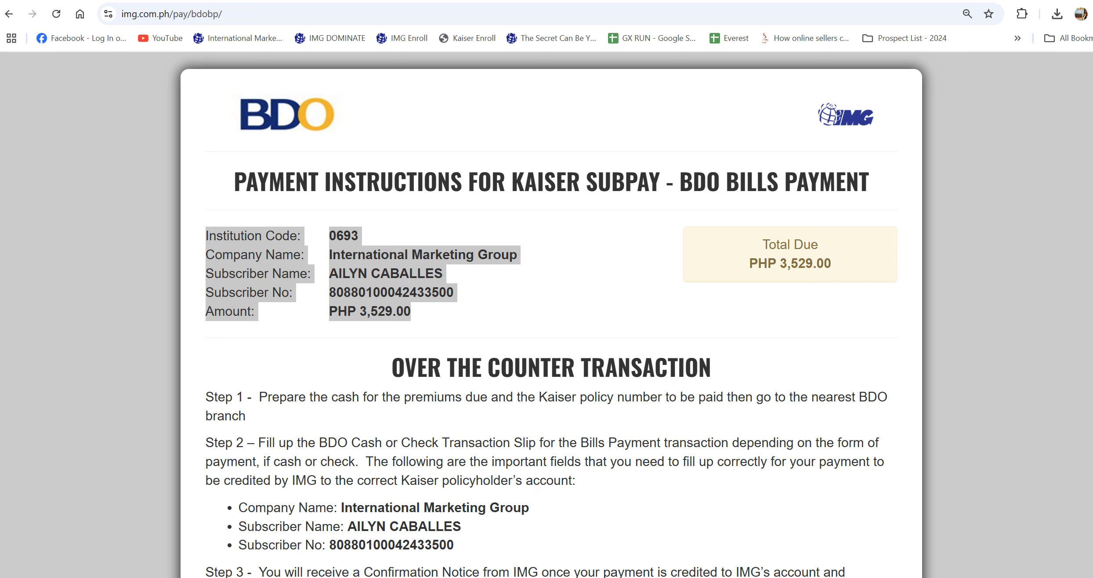
{"action": "left_click_drag", "start_coordinate": [1, 123], "coordinate": [545, 88]}
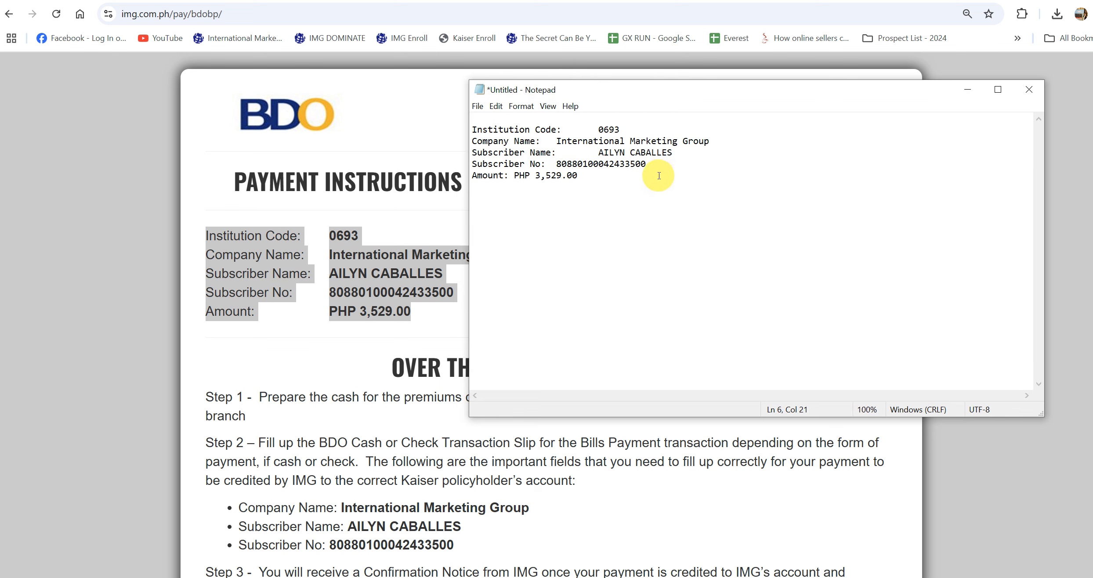
- Regroup the pasted subscriber number as XXXXX-XXXXX-XXXXX-XX in Notepad, then move the slip PDF left
{"action": "key", "text": "Return"}
{"action": "key", "text": "Return"}
{"action": "key", "text": "Return"}
{"action": "key", "text": "Return"}
{"action": "type", "text": "xxXXX-XXXXX-XXXXX-XX"}
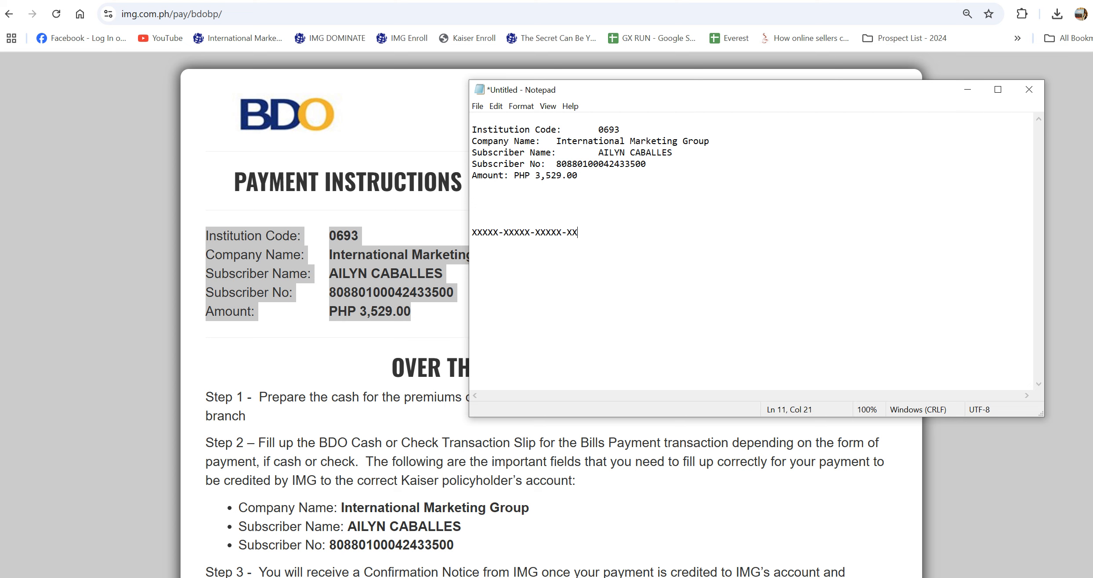
{"action": "left_click_drag", "start_coordinate": [658, 165], "coordinate": [554, 165]}
{"action": "key", "text": "ctrl+c"}
{"action": "left_click", "coordinate": [506, 217]}
{"action": "key", "text": "ctrl+v"}
{"action": "left_click", "coordinate": [479, 221]}
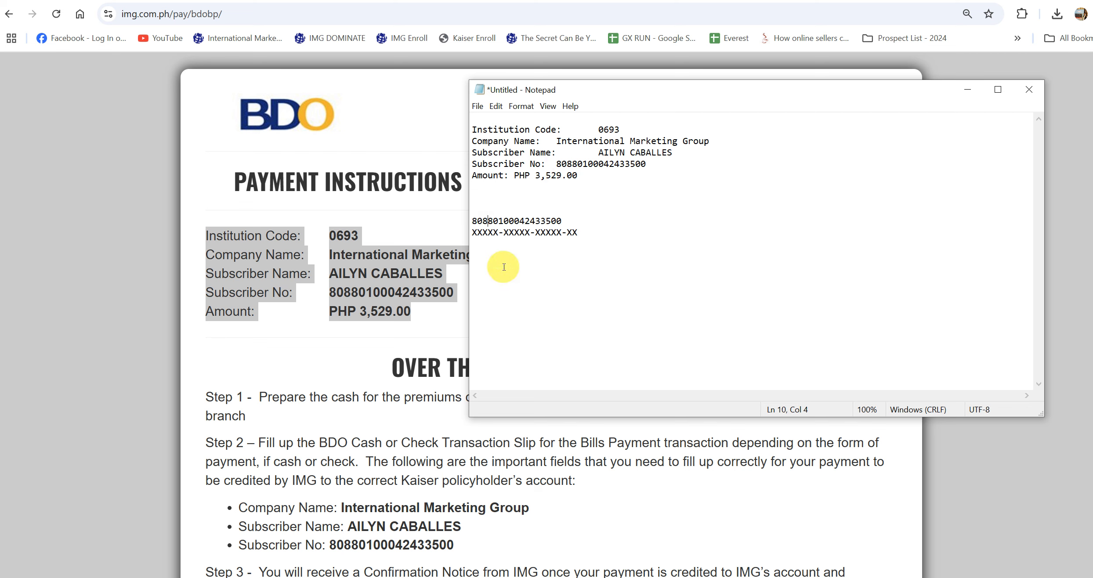
{"action": "key", "text": "Right"}
{"action": "type", "text": "-"}
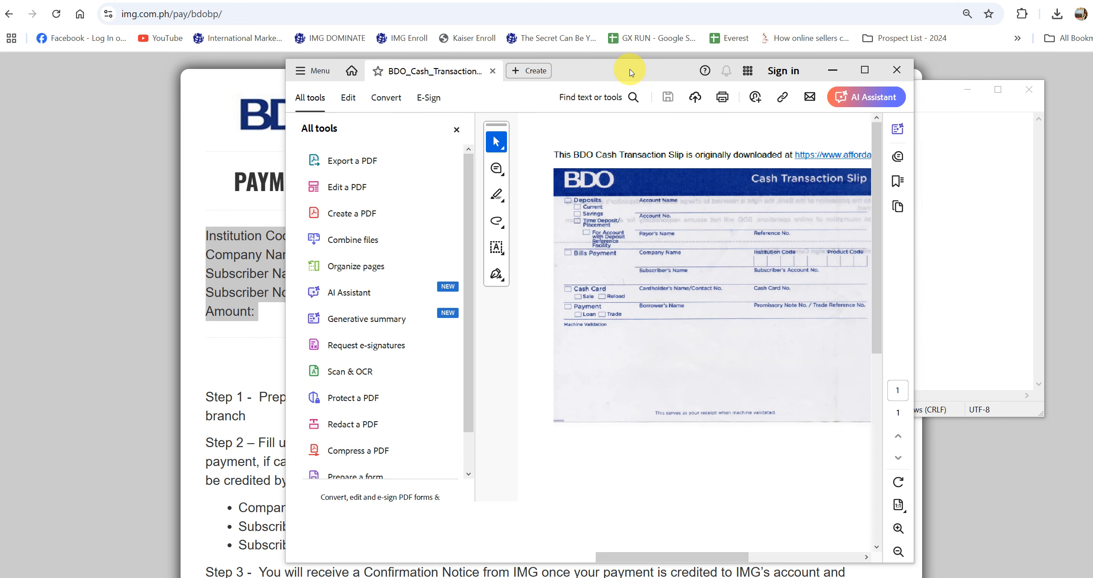
{"action": "left_click_drag", "start_coordinate": [630, 68], "coordinate": [343, 38]}
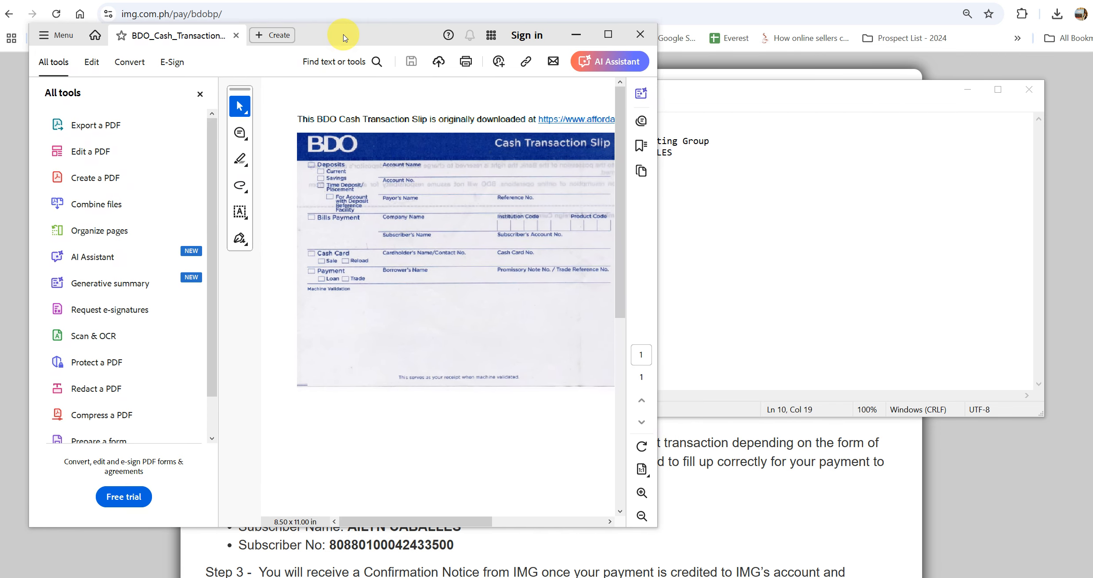
- Park Notepad at the right screen edge, stretch Acrobat to full height, hide All tools, widen the window
{"action": "left_click_drag", "start_coordinate": [695, 91], "coordinate": [781, 71]}
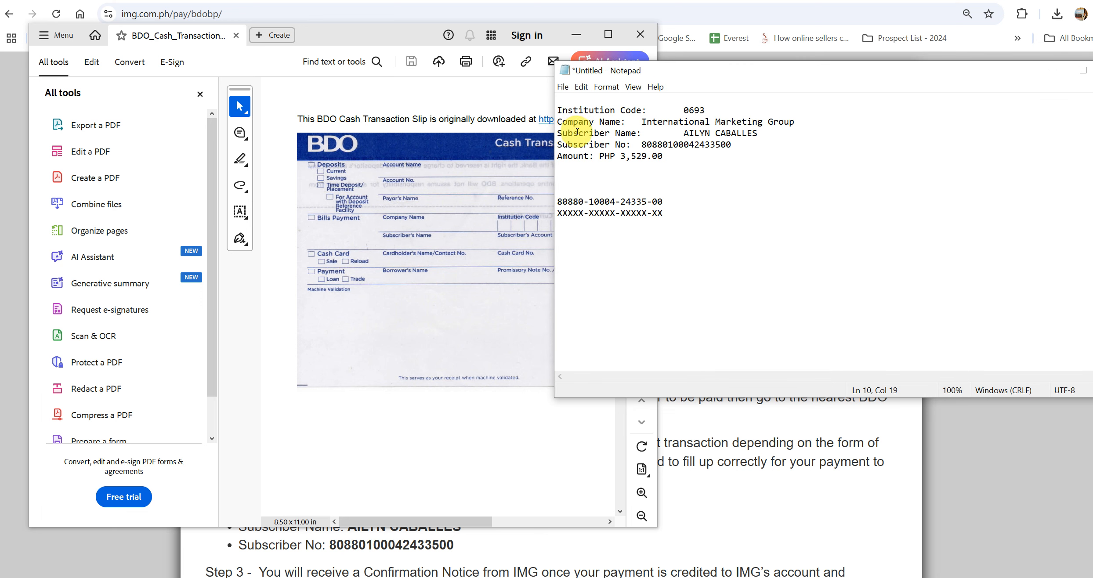
{"action": "left_click_drag", "start_coordinate": [598, 67], "coordinate": [892, 53]}
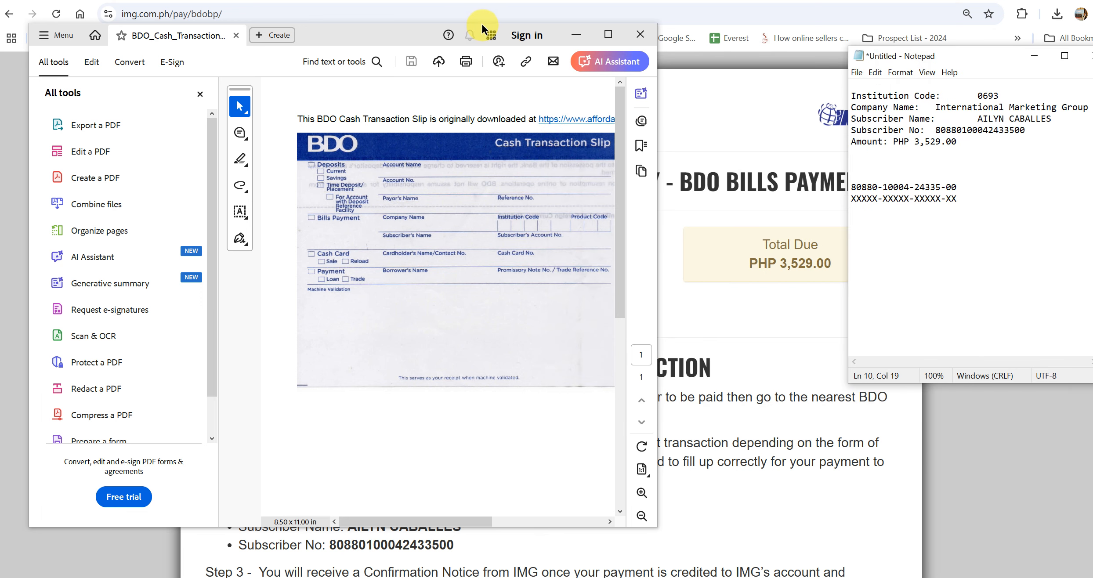
{"action": "double_click", "coordinate": [370, 24]}
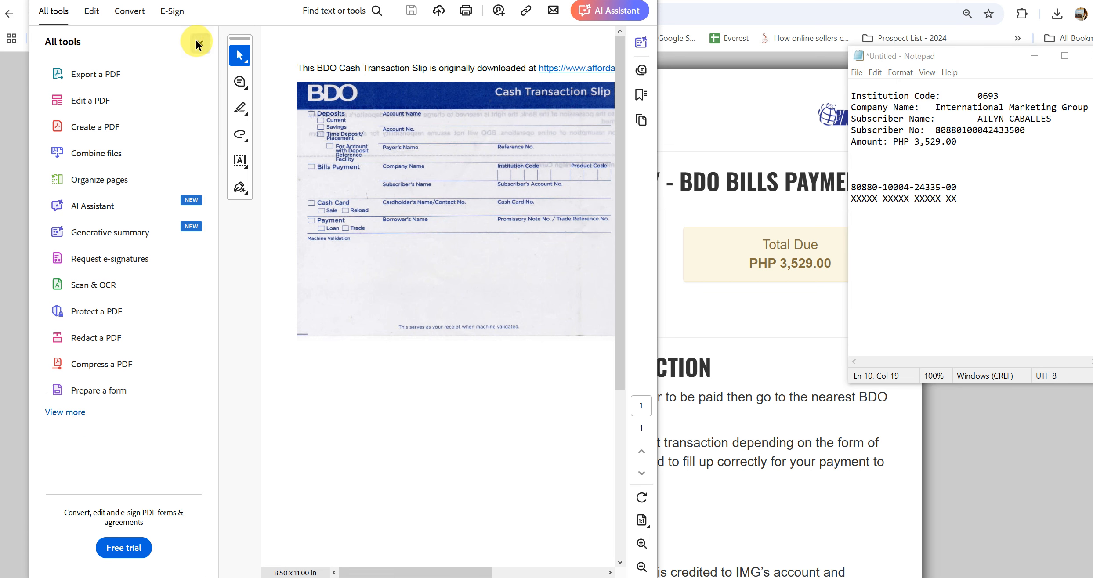
{"action": "left_click", "coordinate": [199, 43]}
{"action": "left_click_drag", "start_coordinate": [658, 190], "coordinate": [844, 185]}
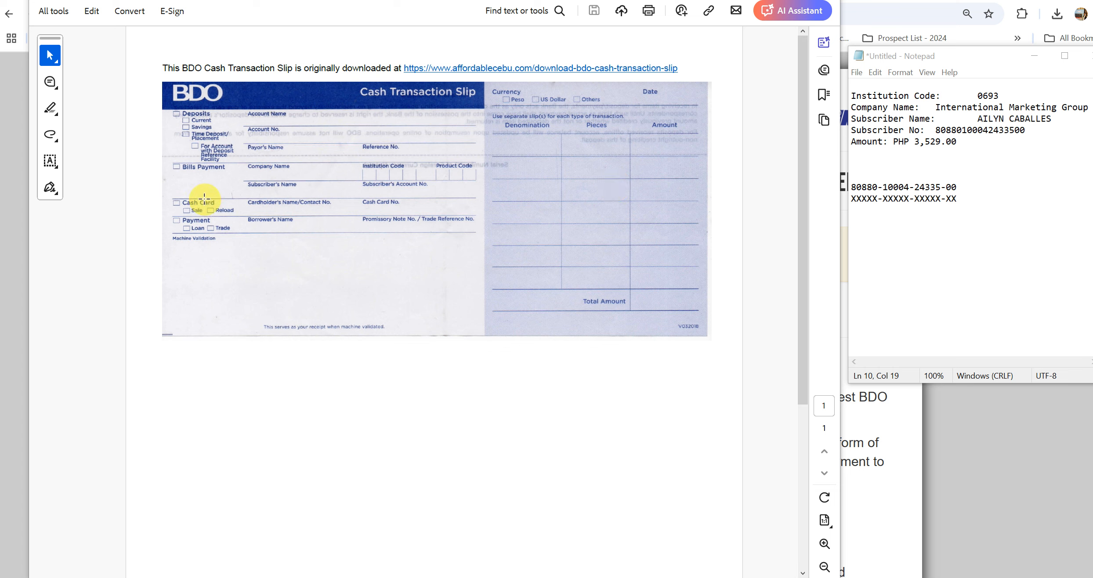
- Set the Fill & Sign mark colour to green and place a checkmark on the Bills Payment box
{"action": "left_click", "coordinate": [50, 160]}
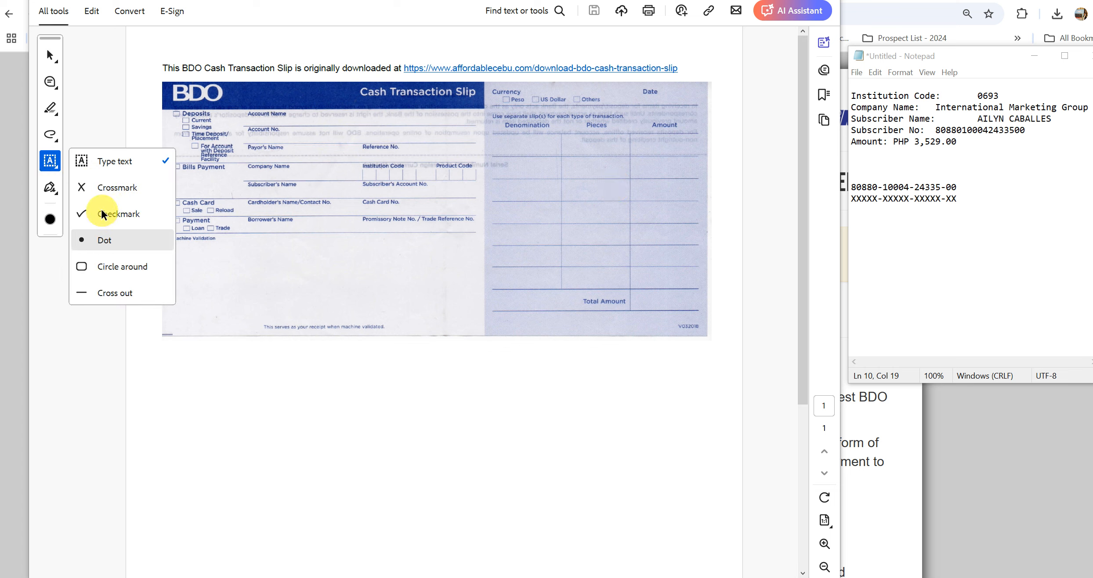
{"action": "left_click", "coordinate": [50, 220]}
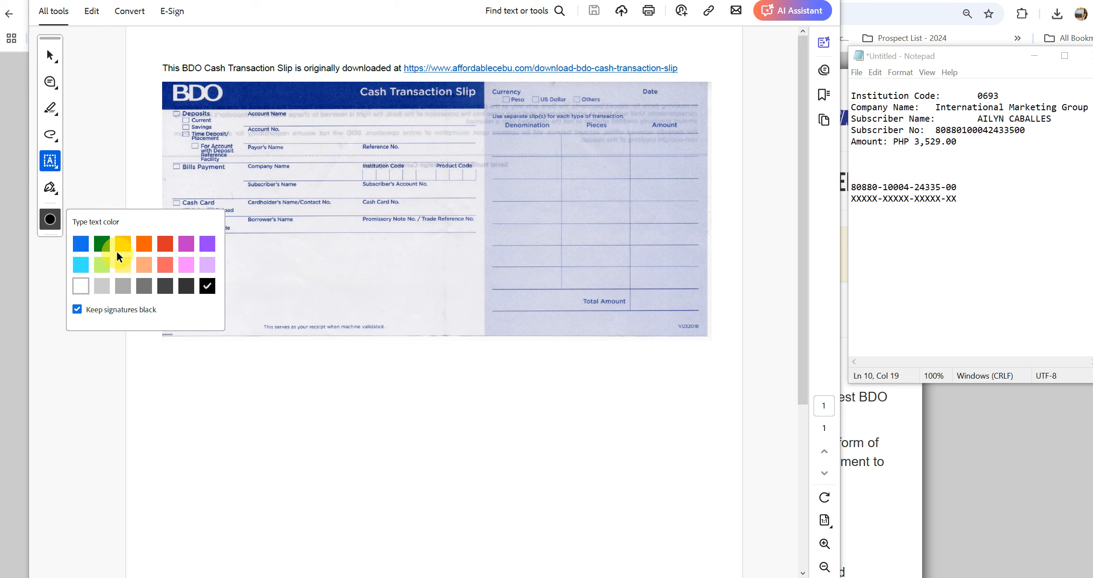
{"action": "left_click", "coordinate": [97, 242]}
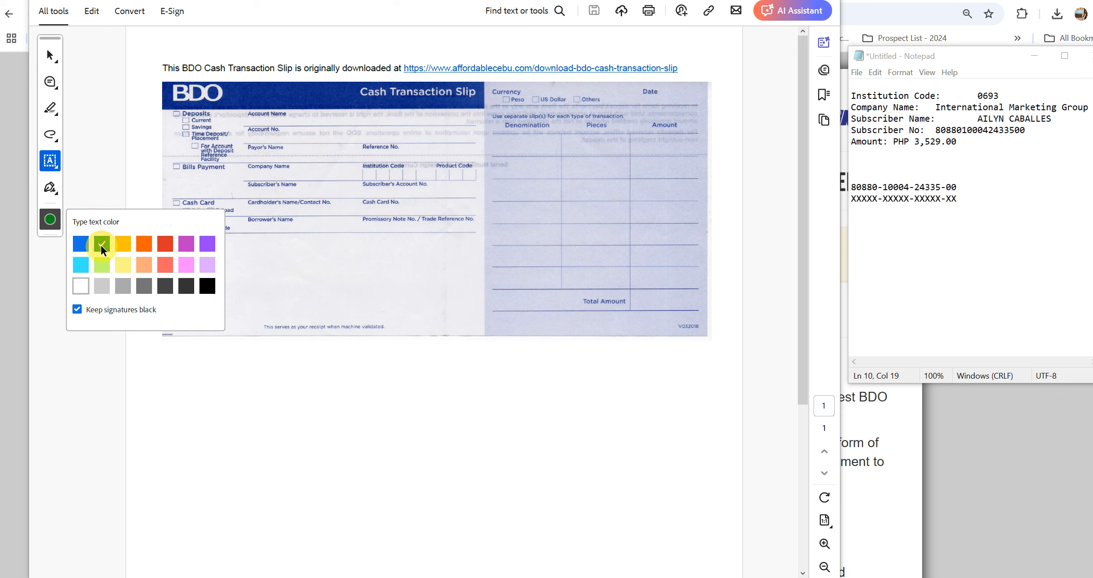
{"action": "left_click", "coordinate": [50, 161]}
{"action": "left_click", "coordinate": [117, 214]}
{"action": "left_click", "coordinate": [176, 166]}
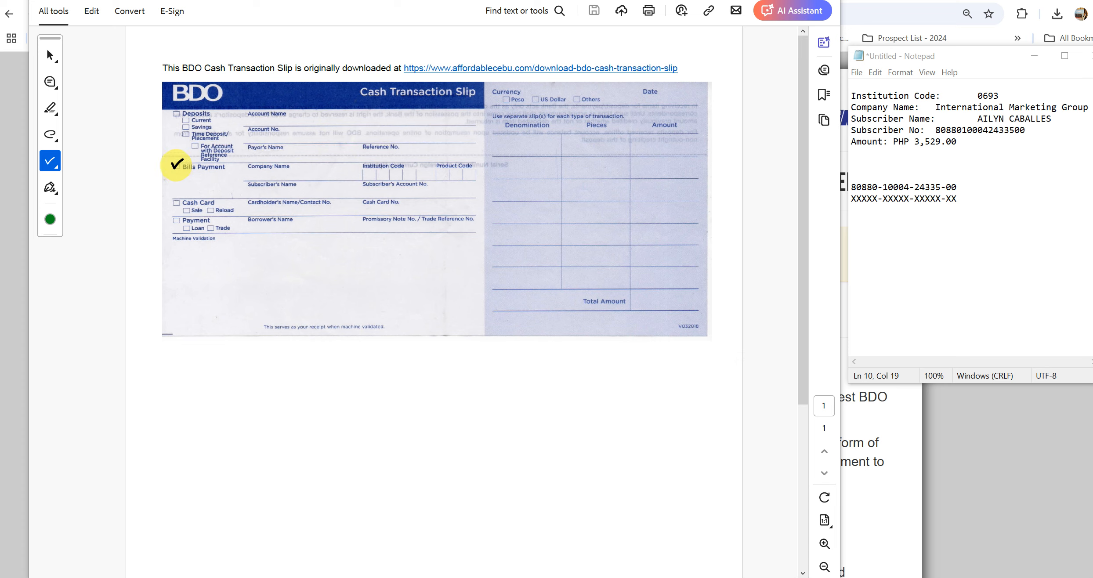
- Shrink the checkmark twice and nudge it with arrow keys until centred in the box
{"action": "left_click", "coordinate": [179, 135]}
{"action": "left_click", "coordinate": [179, 136]}
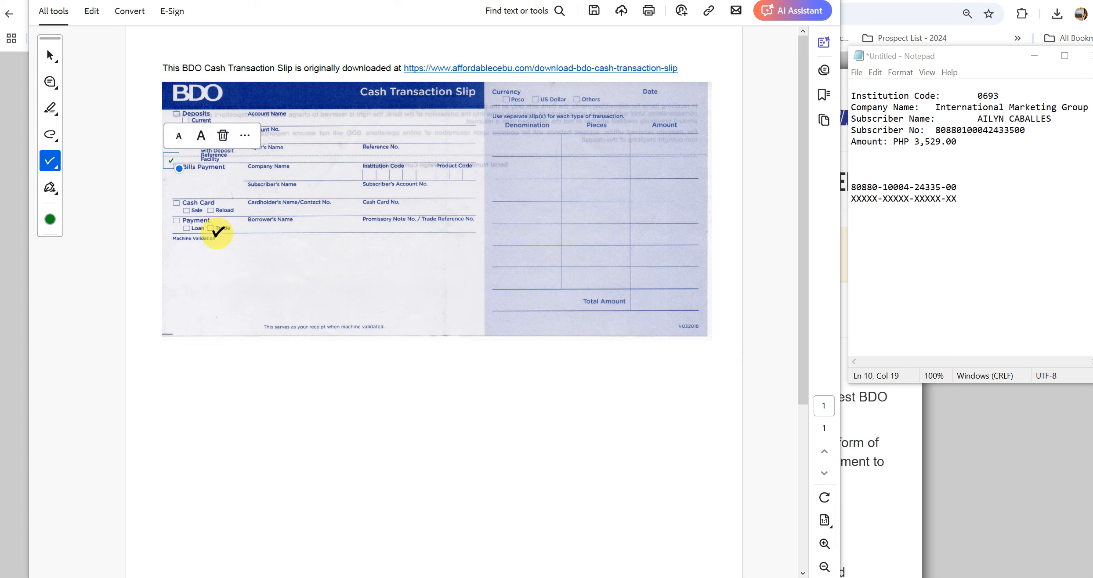
{"action": "key", "text": "Right"}
{"action": "key", "text": "Right"}
{"action": "key", "text": "Right"}
{"action": "key", "text": "Down"}
{"action": "key", "text": "Down"}
{"action": "key", "text": "Down"}
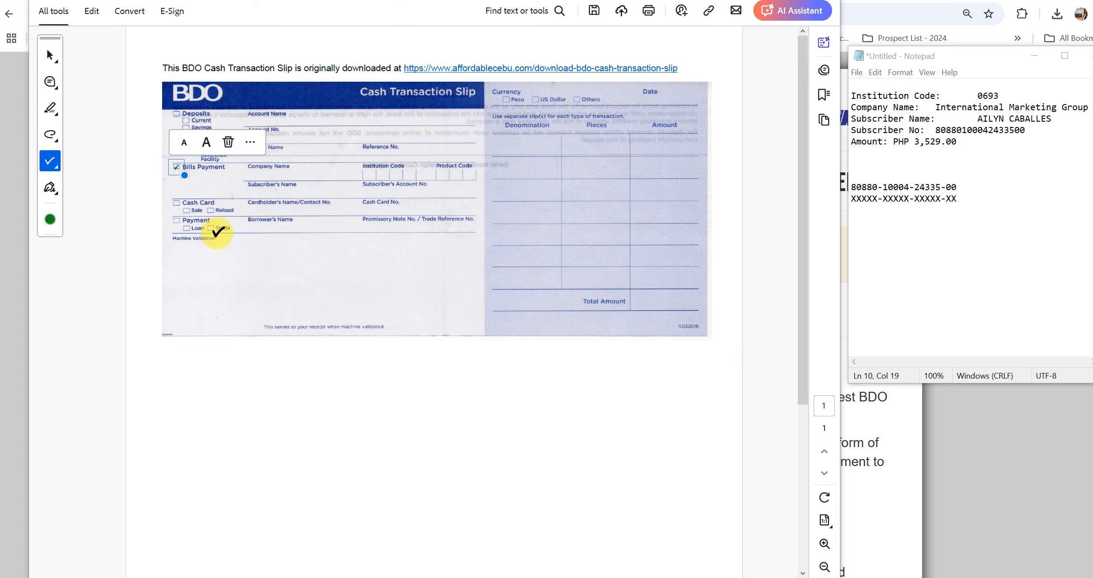
{"action": "key", "text": "Up"}
{"action": "key", "text": "Left"}
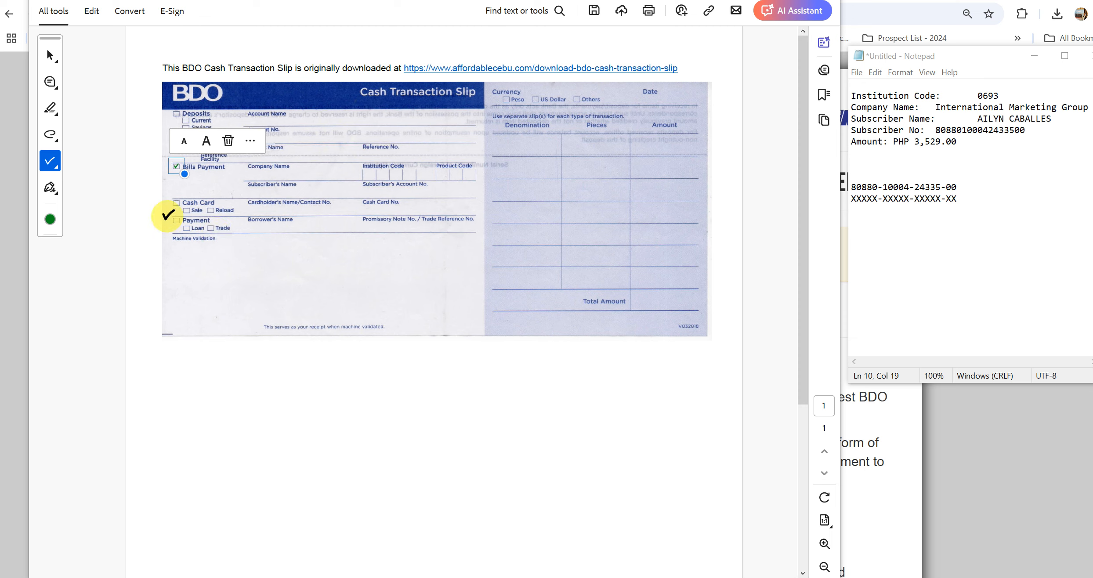
{"action": "left_click", "coordinate": [49, 188]}
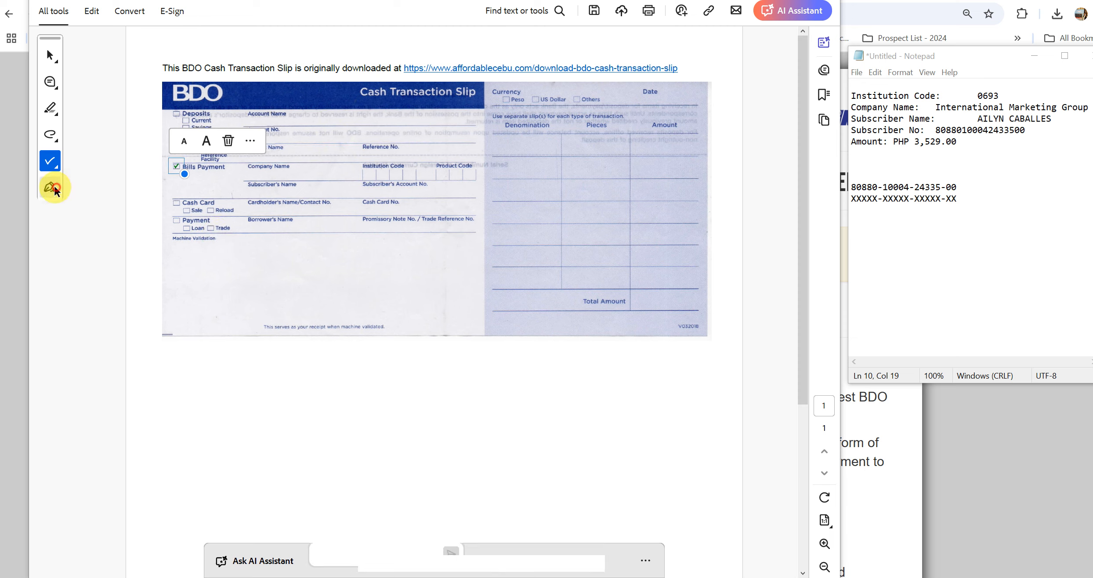
- Paste International Marketing Group into the Company Name field as typed text and reduce its font size
{"action": "left_click", "coordinate": [50, 162]}
{"action": "left_click", "coordinate": [94, 163]}
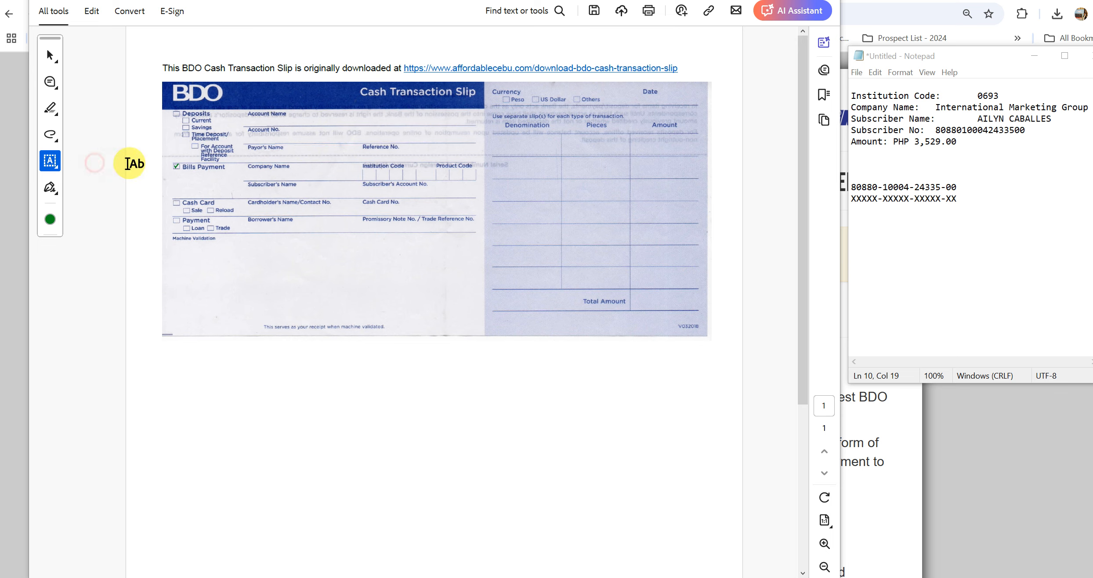
{"action": "left_click", "coordinate": [981, 141]}
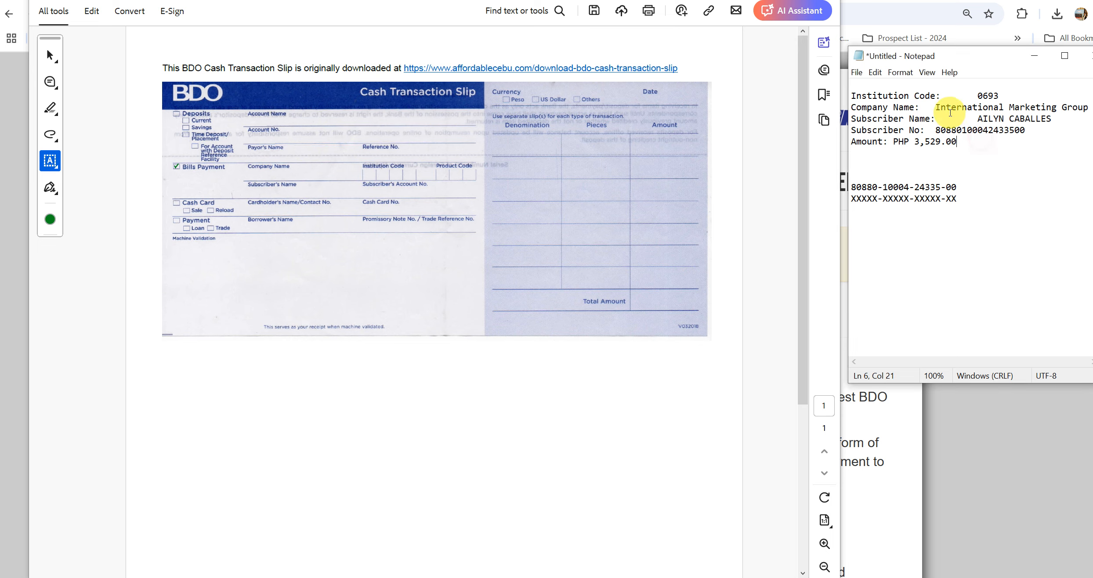
{"action": "left_click_drag", "start_coordinate": [936, 107], "coordinate": [1086, 107]}
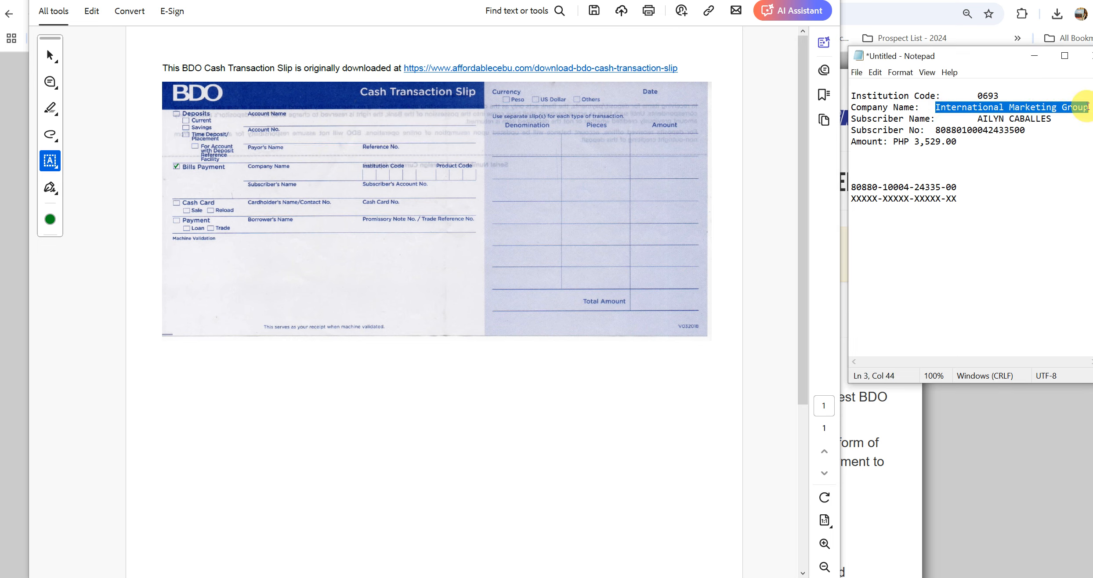
{"action": "left_click", "coordinate": [222, 176]}
{"action": "type", "text": "International Marketing Group"}
{"action": "key", "text": "ctrl+a"}
{"action": "left_click", "coordinate": [228, 150]}
- Copy institution code 0693 from Notepad into the slip's Institution Code field
{"action": "left_click", "coordinate": [974, 131]}
{"action": "left_click_drag", "start_coordinate": [1001, 94], "coordinate": [979, 95]}
{"action": "key", "text": "ctrl+c"}
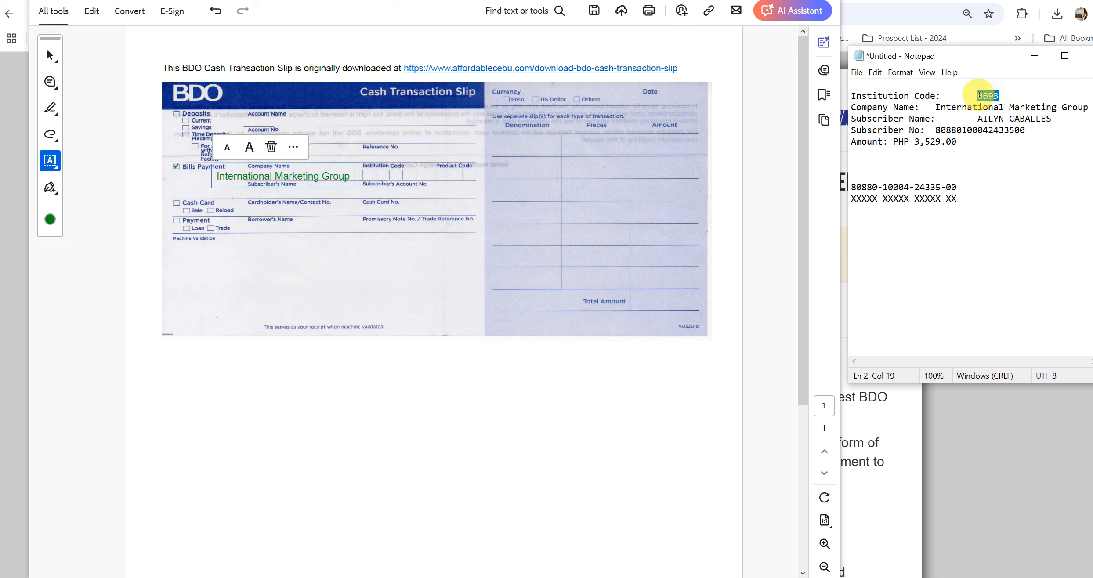
{"action": "left_click", "coordinate": [366, 175]}
{"action": "left_click", "coordinate": [369, 175]}
{"action": "key", "text": "ctrl+v"}
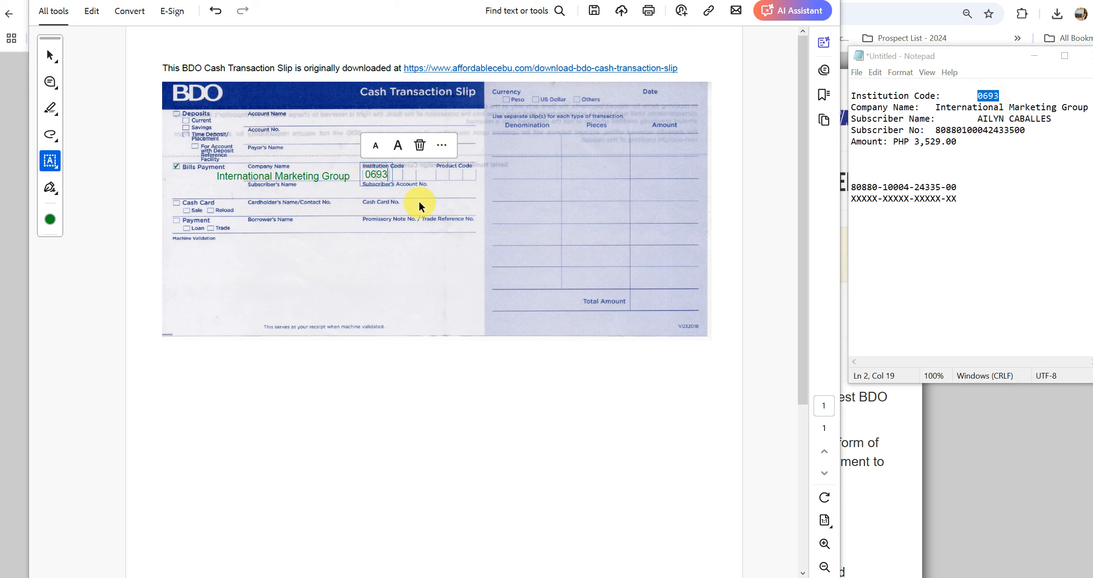
- Copy the subscriber's name from Notepad into the Subscriber's Name field
{"action": "left_click_drag", "start_coordinate": [1057, 118], "coordinate": [978, 119]}
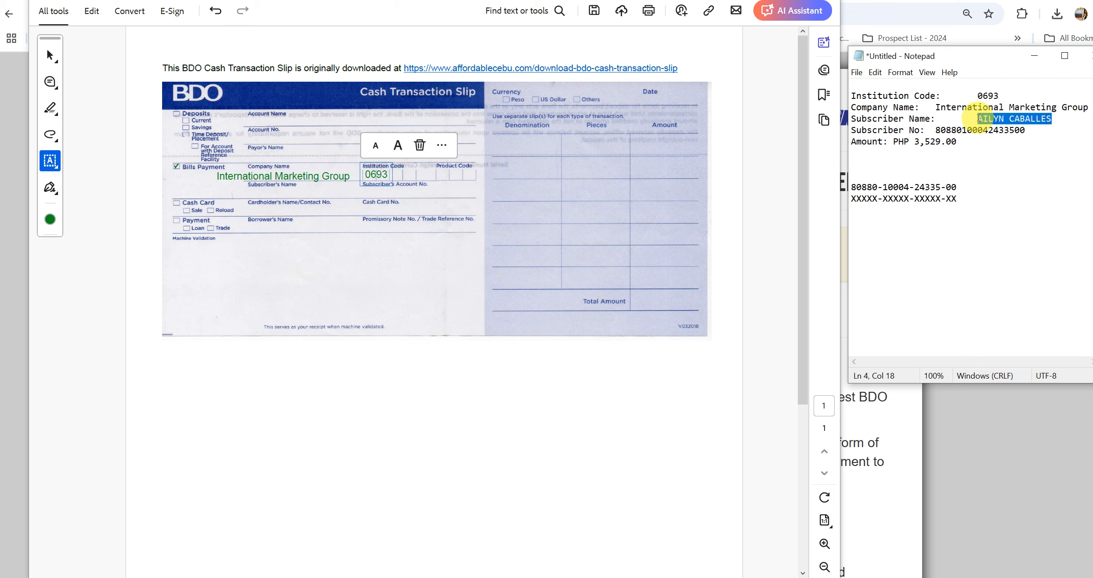
{"action": "left_click", "coordinate": [210, 195]}
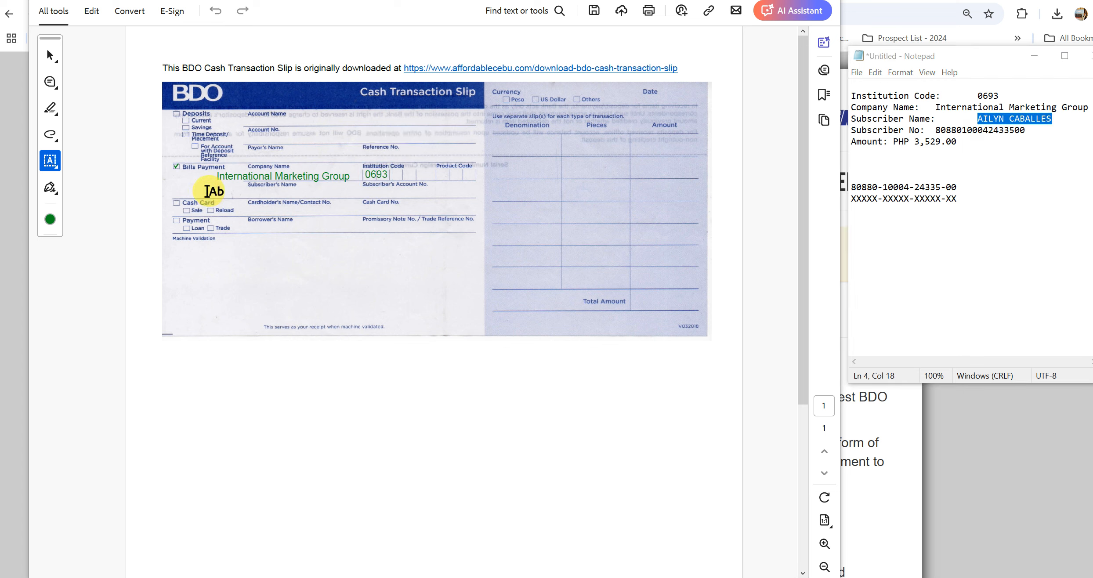
{"action": "left_click", "coordinate": [207, 191]}
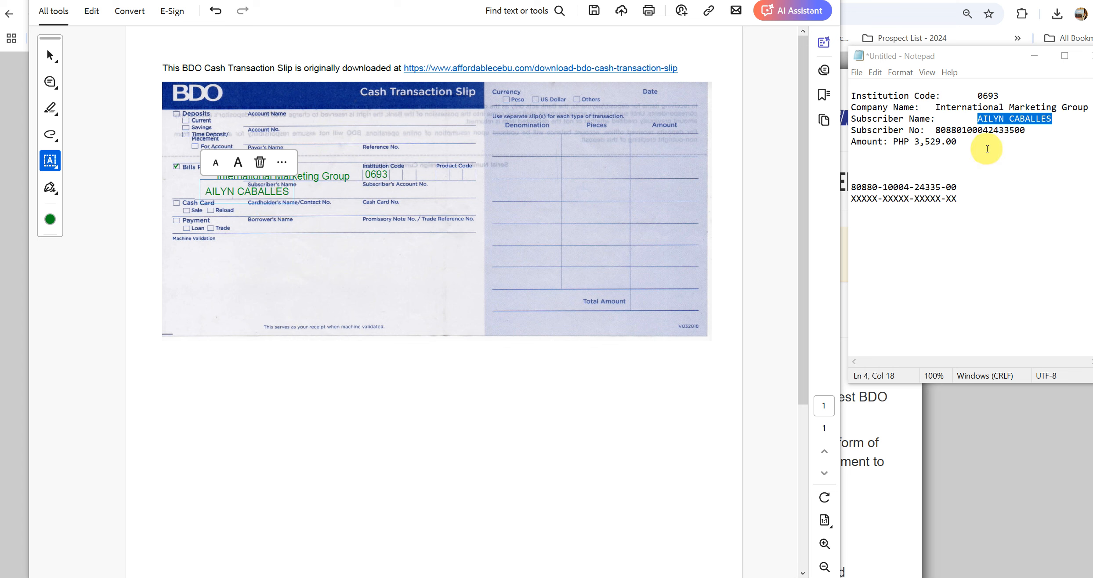
- Copy the dash-grouped subscriber account number from Notepad into Subscriber's Account No
{"action": "left_click_drag", "start_coordinate": [958, 187], "coordinate": [853, 188]}
{"action": "key", "text": "ctrl+c"}
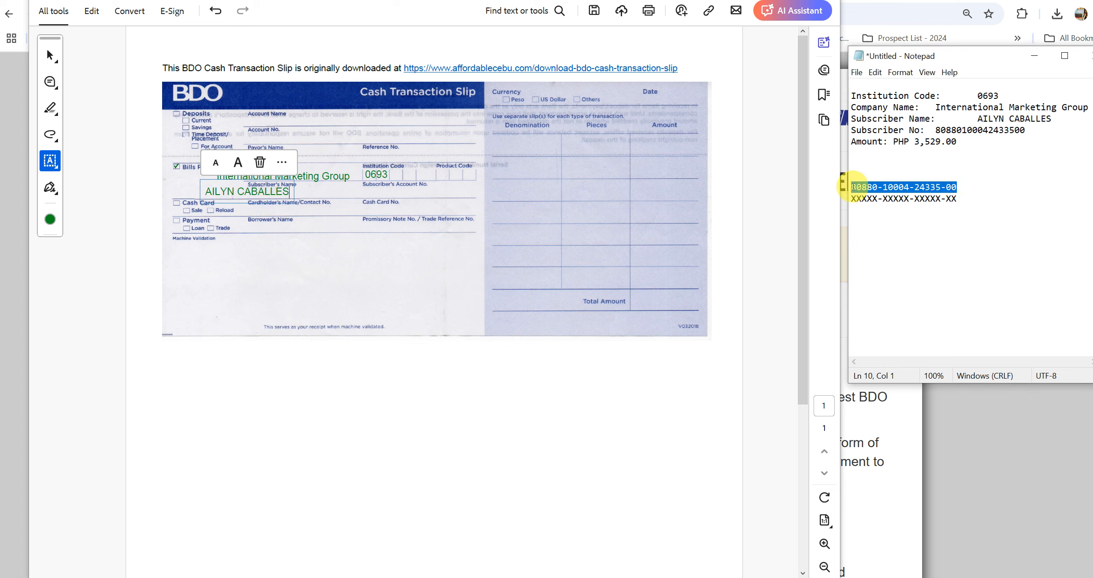
{"action": "left_click", "coordinate": [365, 195]}
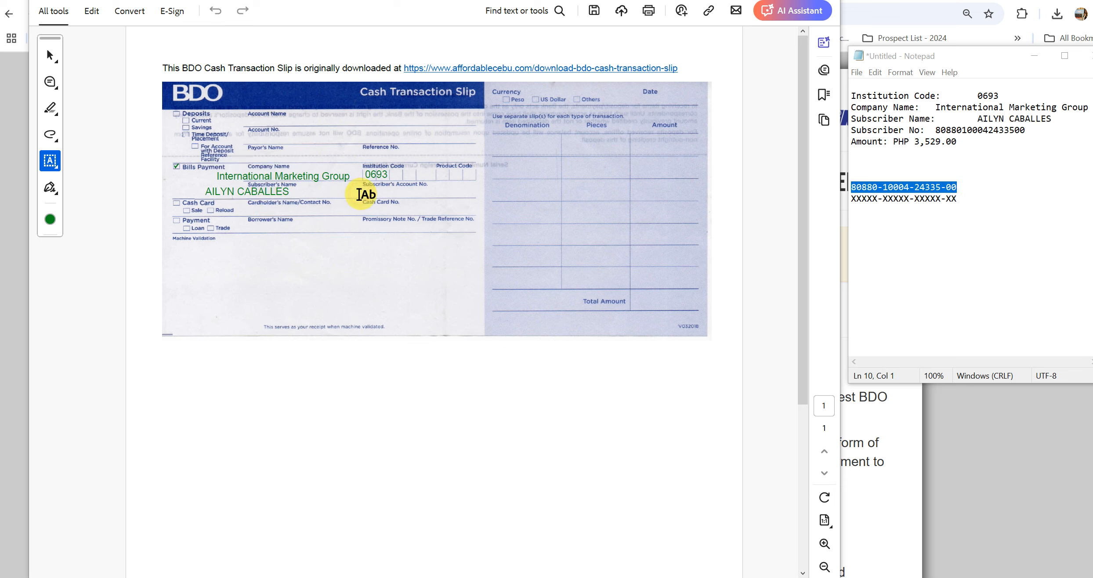
{"action": "left_click", "coordinate": [361, 193]}
{"action": "key", "text": "ctrl+v"}
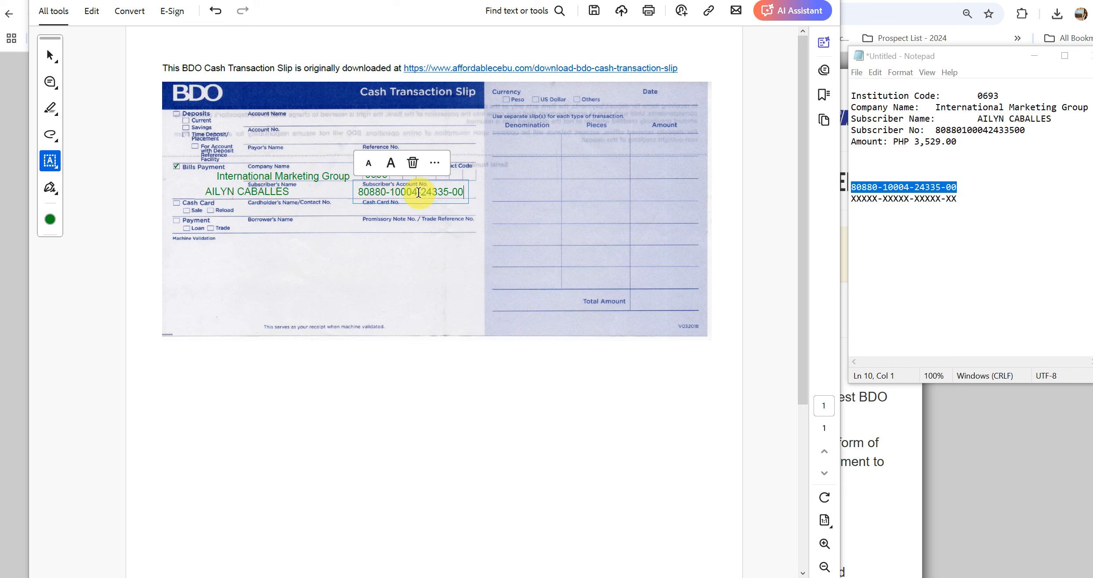
{"action": "left_click", "coordinate": [908, 232]}
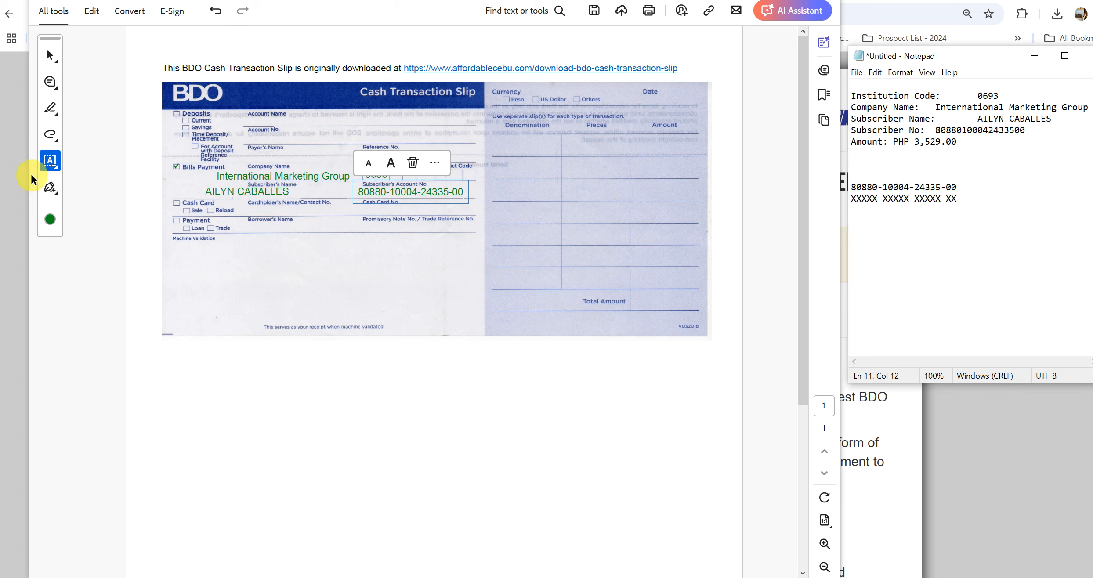
- Place a checkmark in the Peso currency box
{"action": "left_click", "coordinate": [50, 161]}
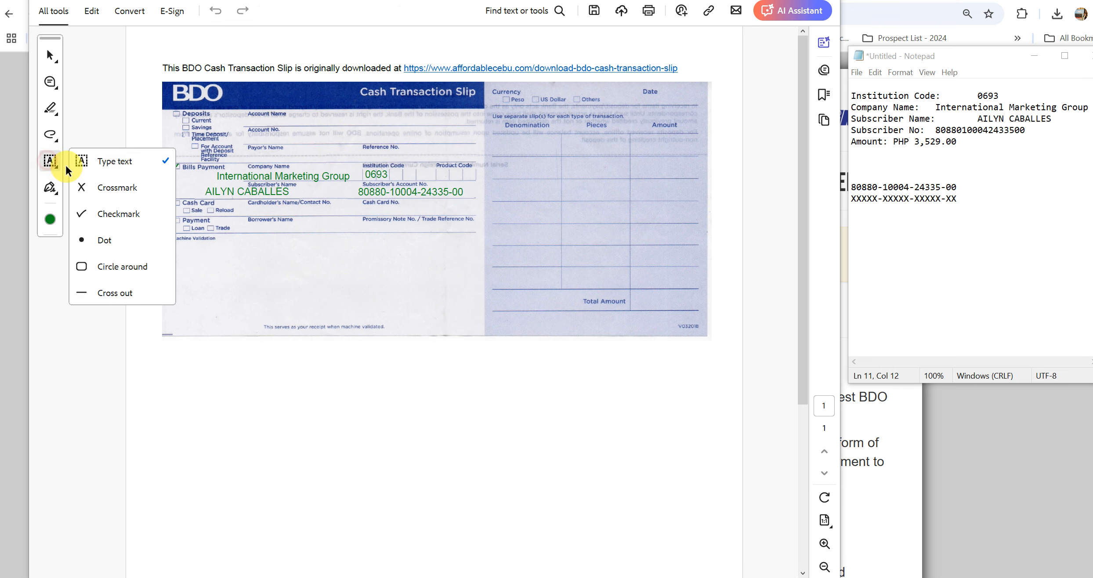
{"action": "left_click", "coordinate": [91, 214]}
{"action": "left_click", "coordinate": [506, 100]}
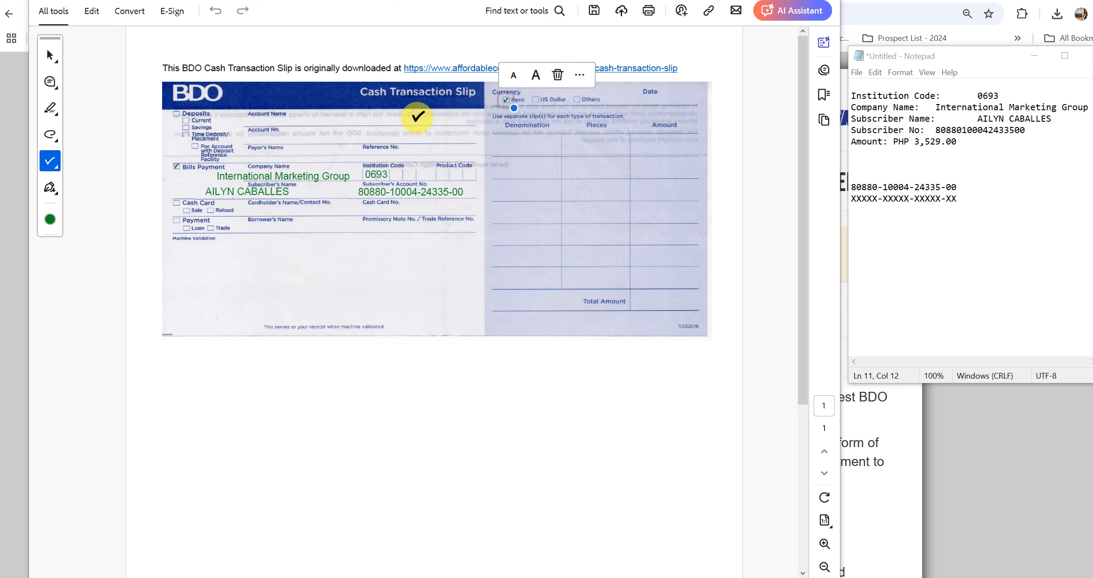
- Copy the 3,529 amount from Notepad and paste it into Total Amount
{"action": "left_click", "coordinate": [935, 153]}
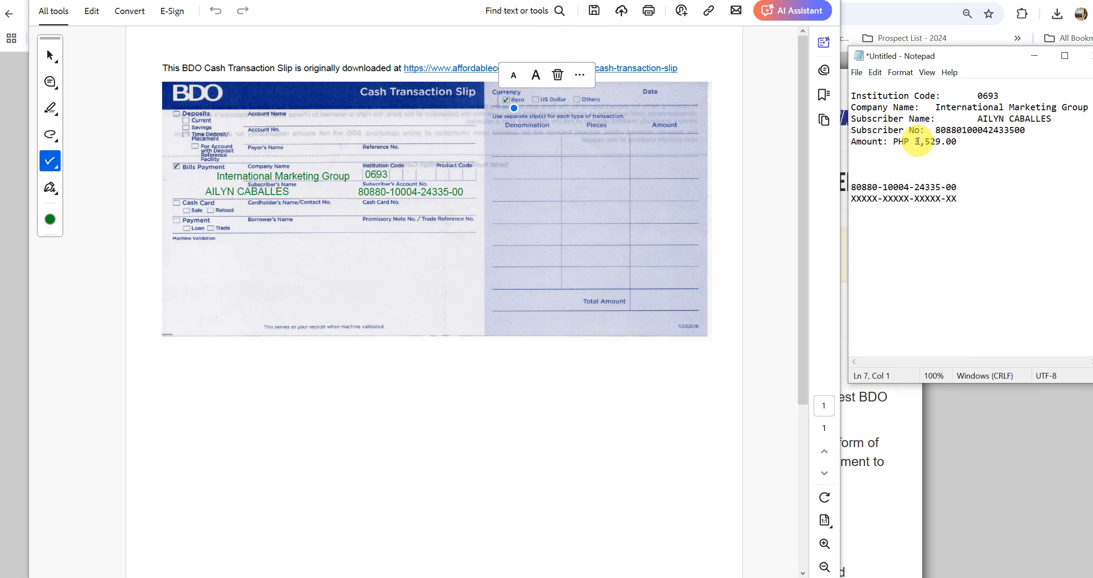
{"action": "left_click_drag", "start_coordinate": [915, 142], "coordinate": [938, 140]}
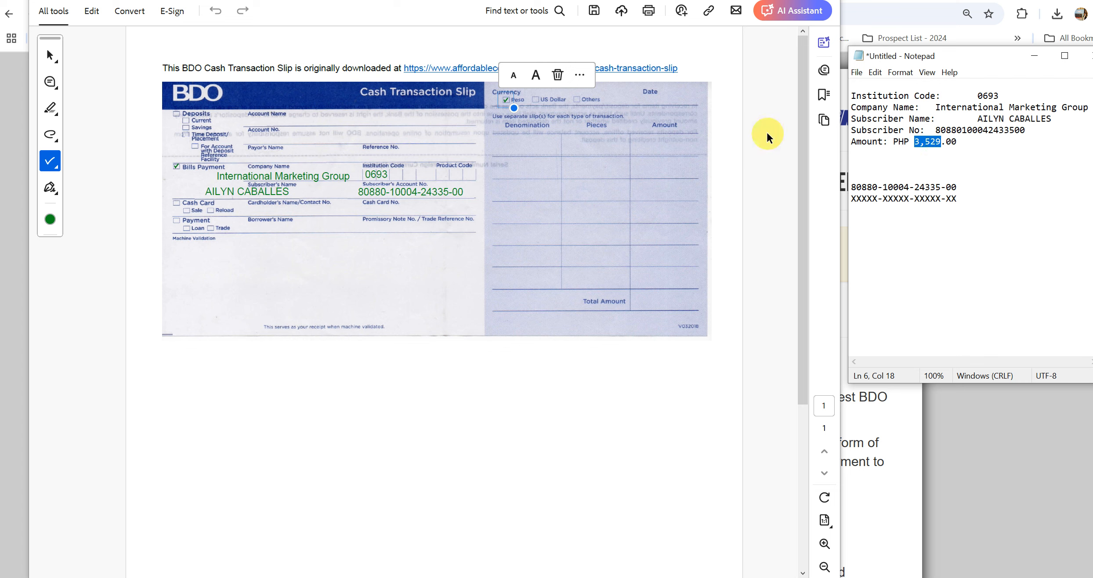
{"action": "left_click", "coordinate": [49, 165]}
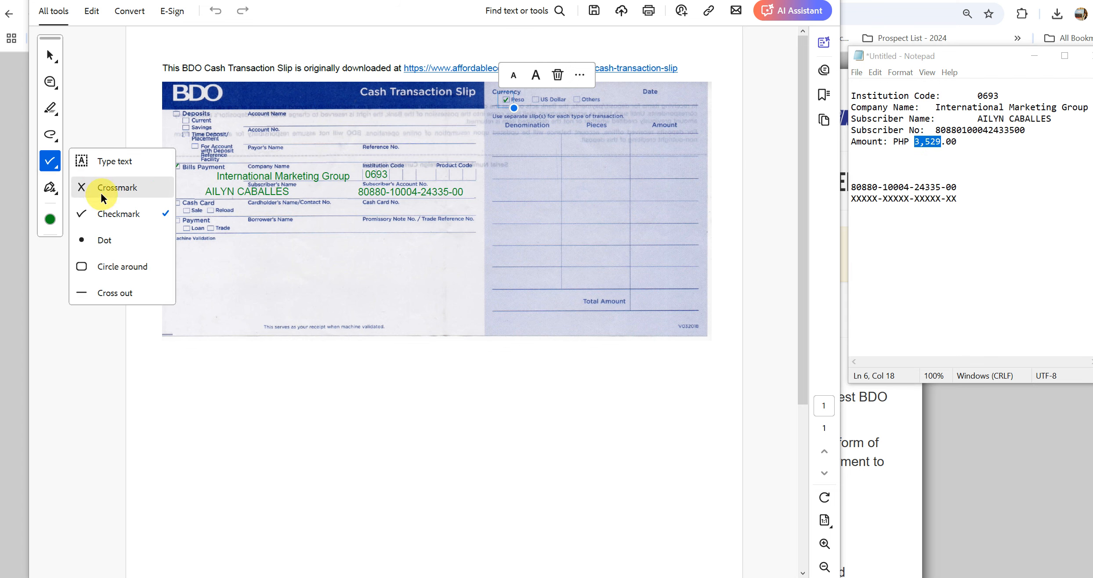
{"action": "left_click", "coordinate": [98, 161]}
{"action": "left_click", "coordinate": [638, 302]}
{"action": "type", "text": "3,529"}
- Fill the first two denomination rows: 1000 × 3 = 3000 and 500 × 1 = 500
{"action": "left_click", "coordinate": [497, 146]}
{"action": "type", "text": "1000"}
{"action": "left_click", "coordinate": [583, 148]}
{"action": "type", "text": "3"}
{"action": "left_click", "coordinate": [656, 147]}
{"action": "type", "text": "3000"}
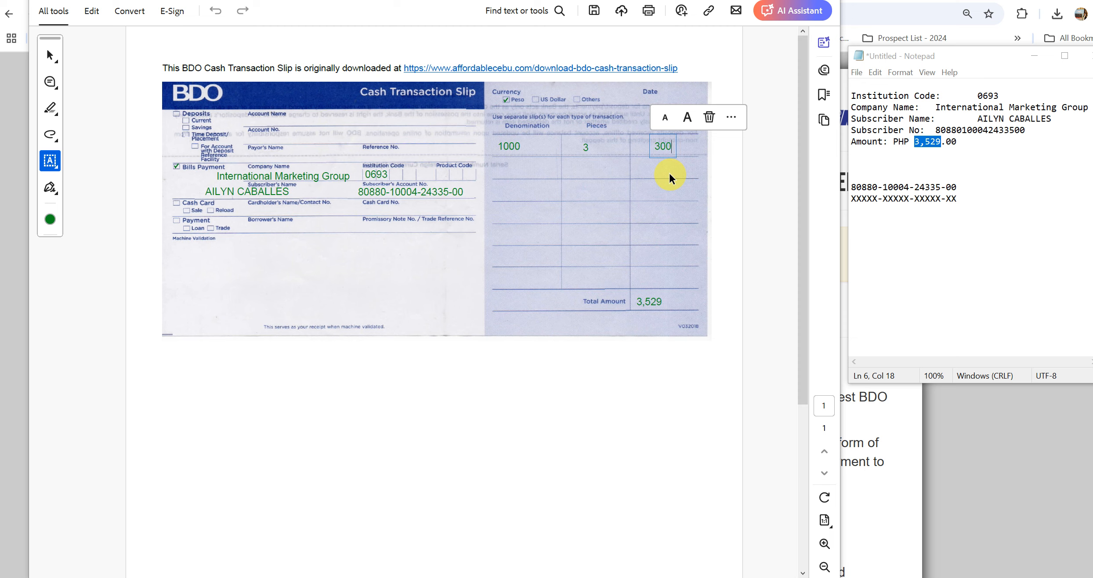
{"action": "left_click", "coordinate": [551, 177]}
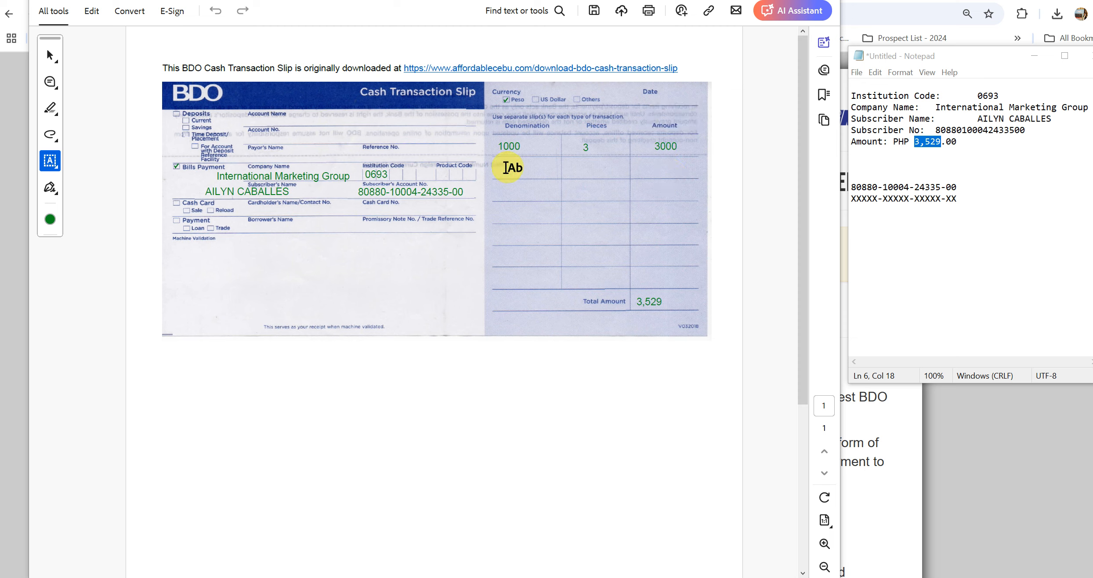
{"action": "left_click", "coordinate": [506, 167]}
{"action": "type", "text": "500"}
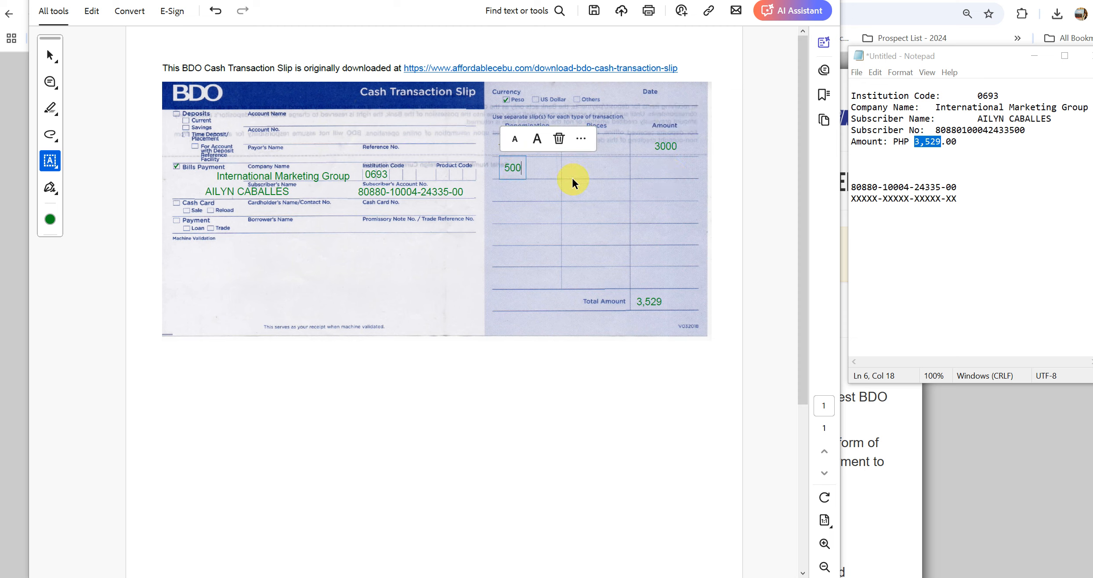
{"action": "left_click", "coordinate": [584, 170]}
{"action": "left_click", "coordinate": [585, 168]}
{"action": "type", "text": "1"}
{"action": "left_click", "coordinate": [664, 171]}
{"action": "left_click", "coordinate": [662, 168]}
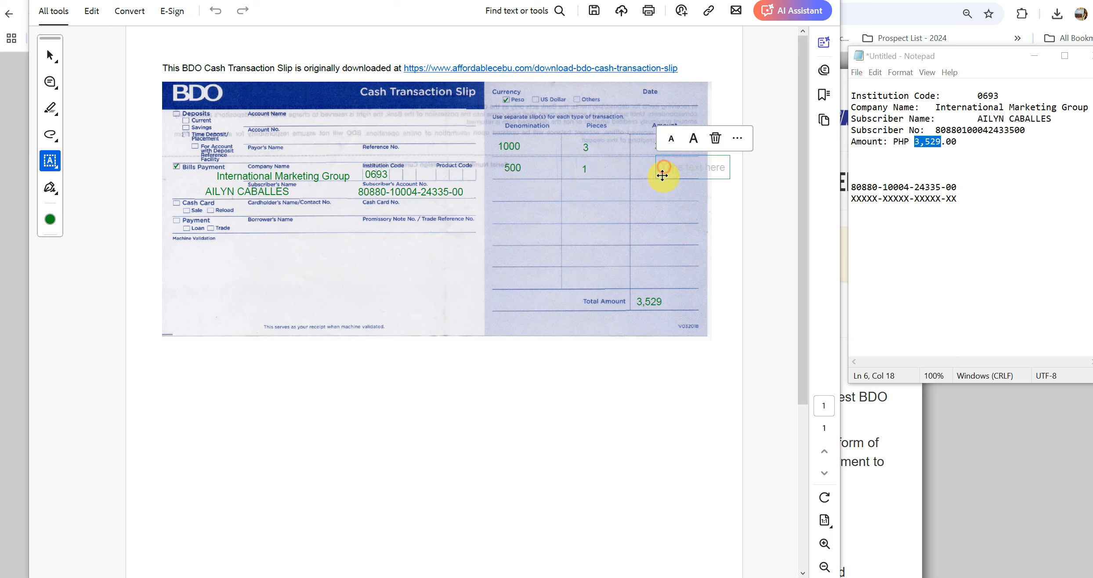
{"action": "type", "text": "500"}
{"action": "key", "text": "Tab"}
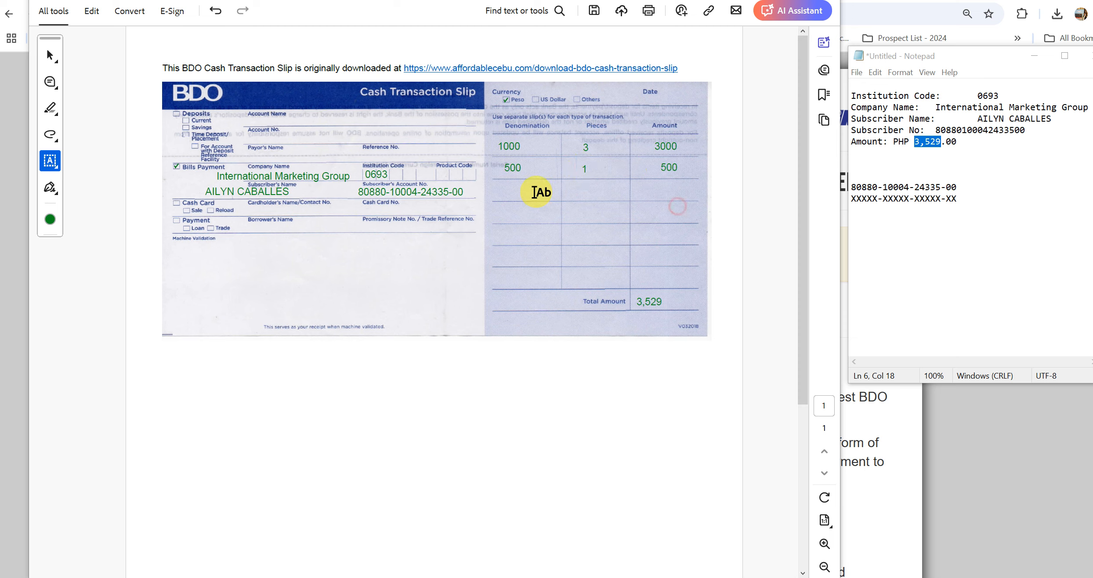
- Fill the third denomination row with 1 × 29 = 29
{"action": "left_click", "coordinate": [510, 191]}
{"action": "type", "text": "1"}
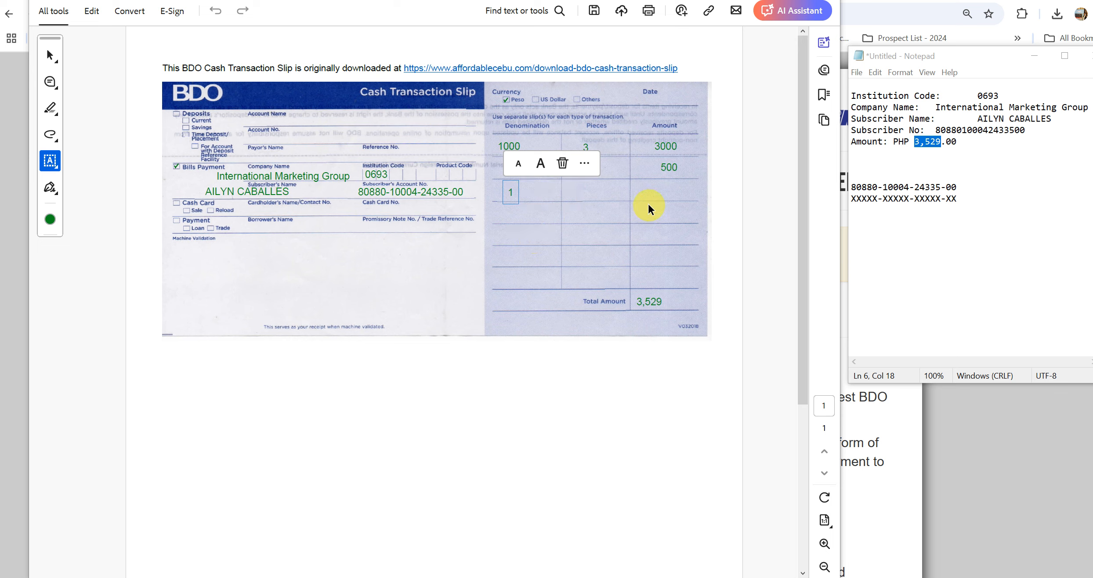
{"action": "left_click", "coordinate": [581, 191]}
{"action": "left_click", "coordinate": [581, 191]}
{"action": "type", "text": "29"}
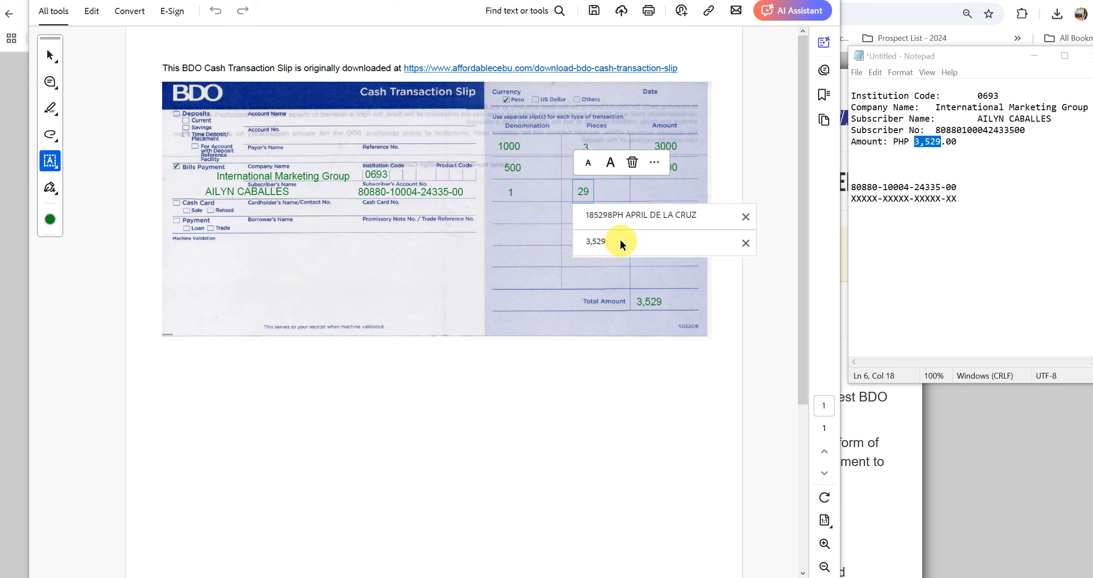
{"action": "left_click", "coordinate": [662, 191]}
{"action": "left_click", "coordinate": [662, 191]}
{"action": "type", "text": "2"}
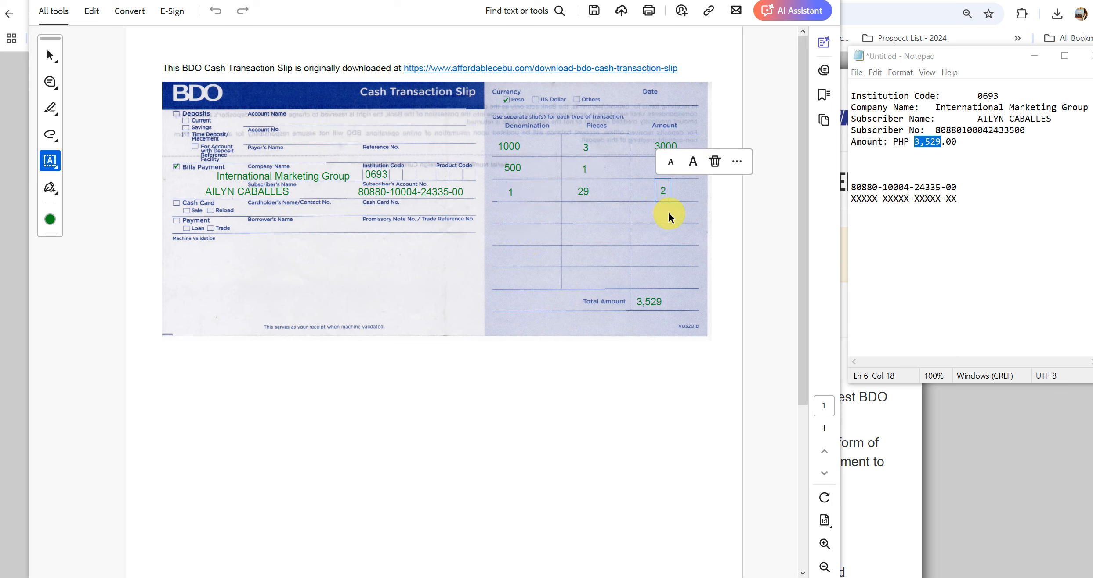
{"action": "type", "text": "9"}
{"action": "left_click", "coordinate": [587, 260]}
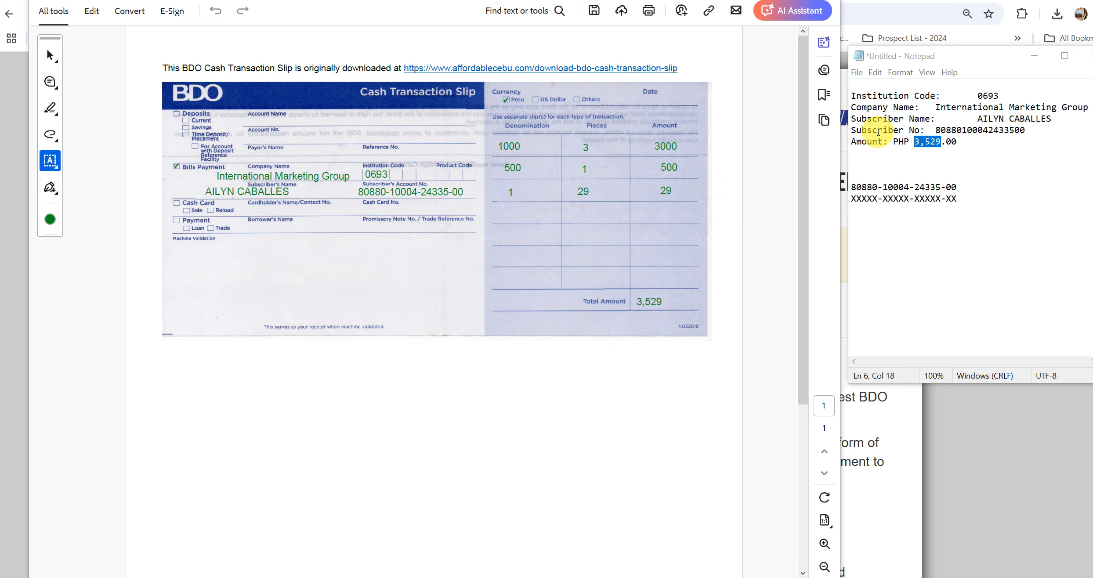
{"action": "left_click", "coordinate": [961, 141]}
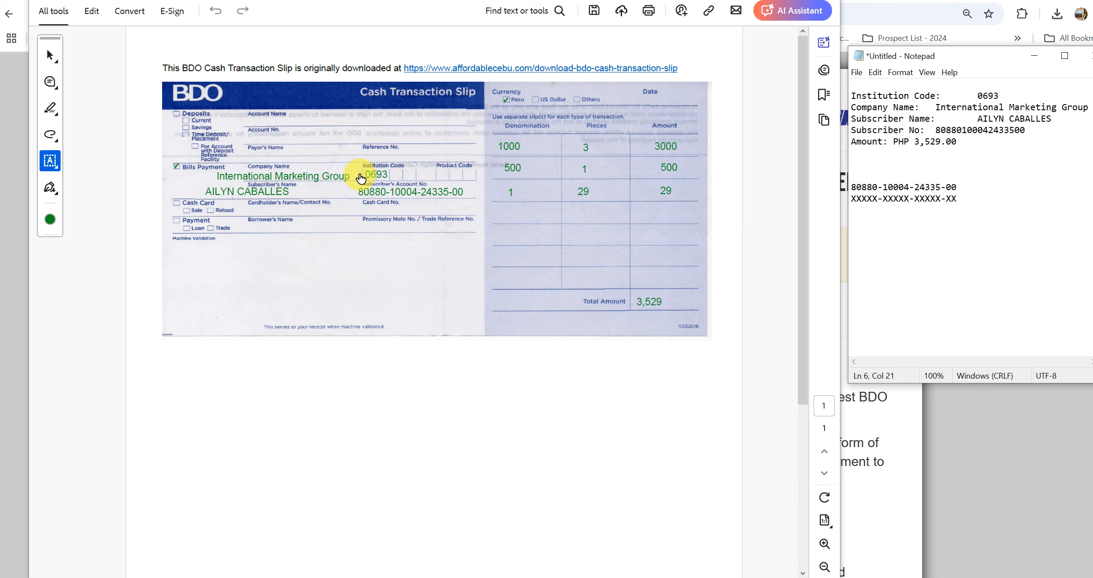